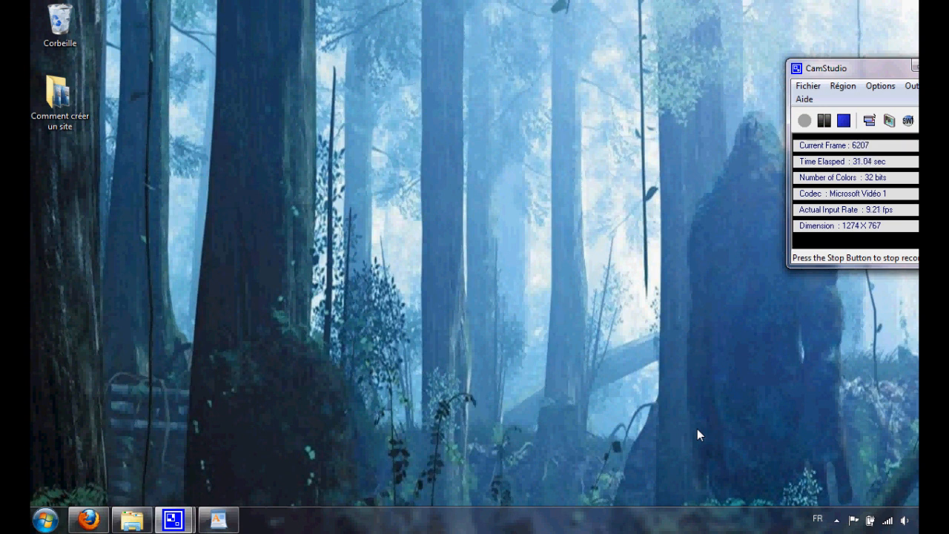
# - Write "Client FTP" and "Filezilla" on separate lines in the WordPad document at font size 28, and minimise the document window
pyautogui.click(218, 519)
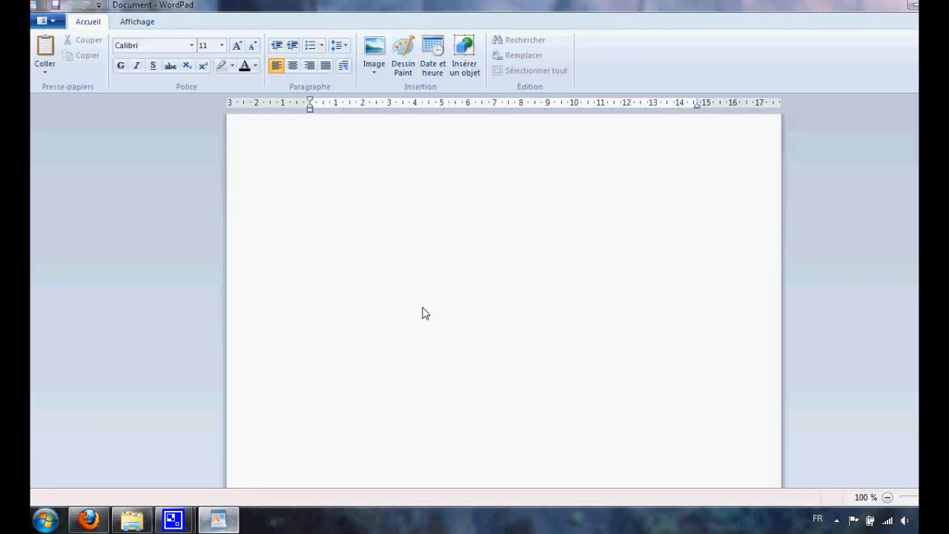
pyautogui.click(222, 45)
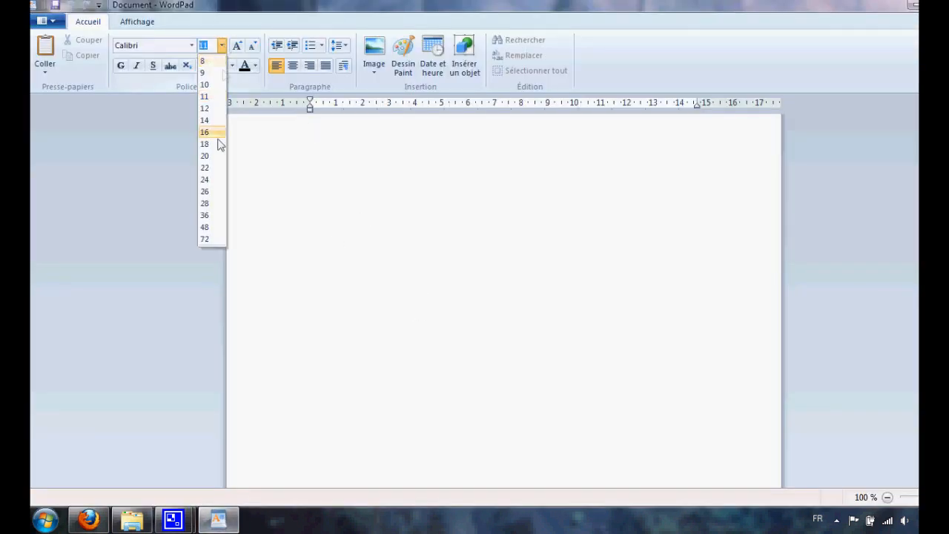
pyautogui.click(220, 206)
pyautogui.write('Client FTP')
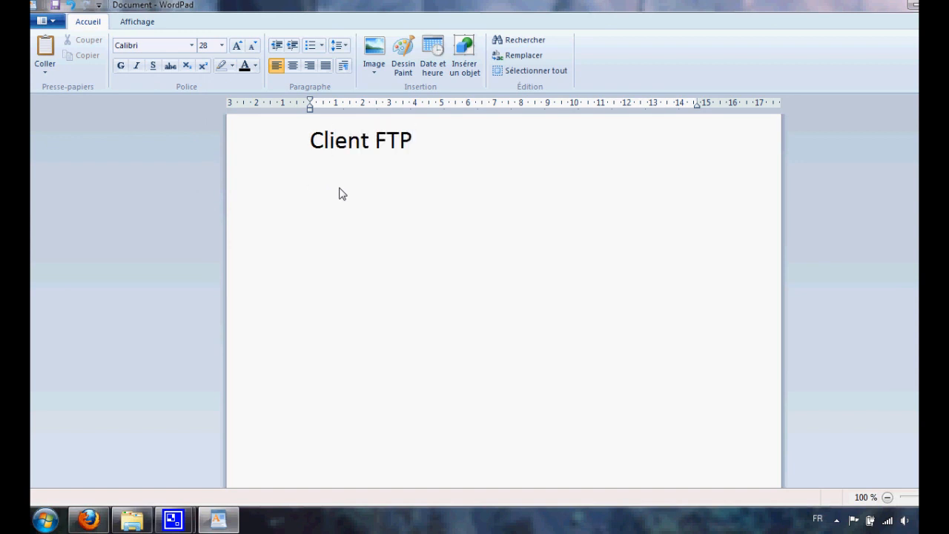
pyautogui.press('Return')
pyautogui.write('Filezilla')
pyautogui.click(308, 188)
pyautogui.click(441, 199)
pyautogui.click(911, 4)
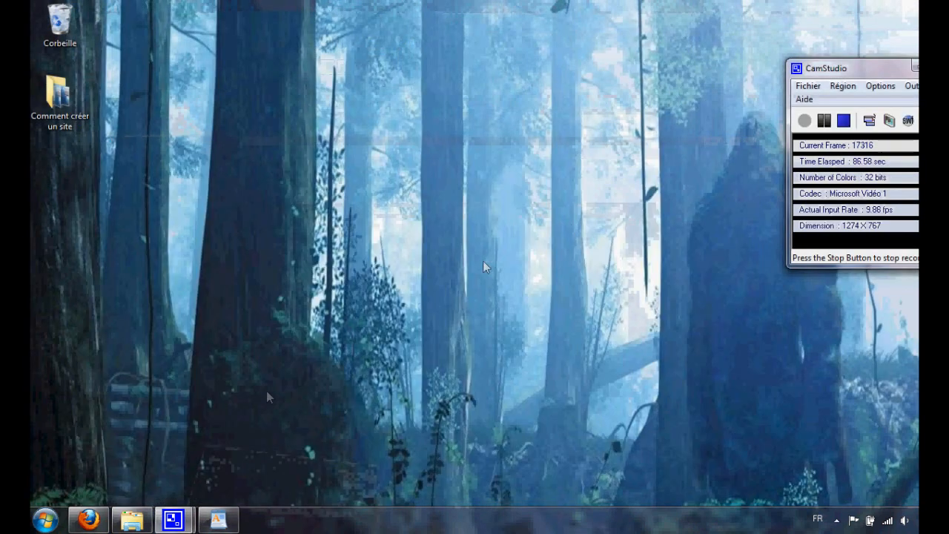
# - Switch to Firefox, close the Manager OVH page and search Google for "filezilla" in a new tab
pyautogui.click(106, 522)
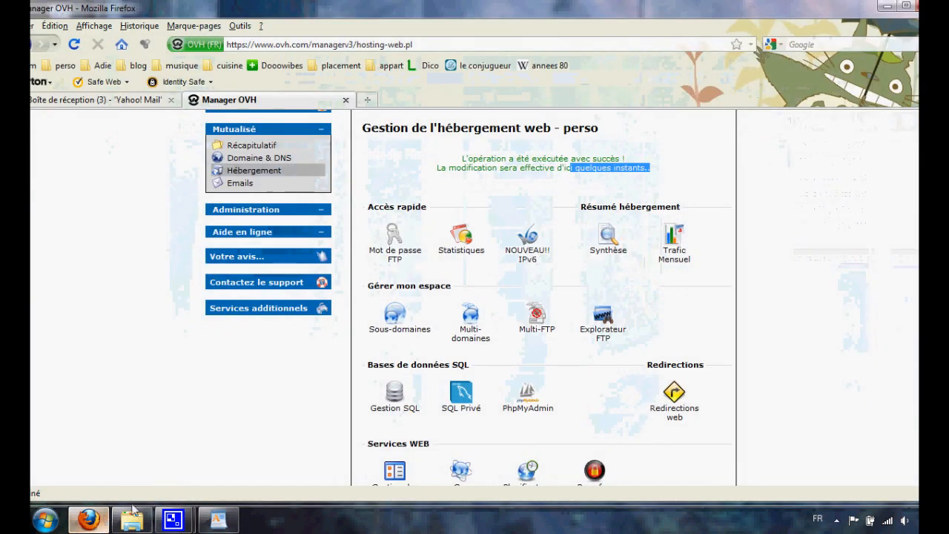
pyautogui.click(346, 100)
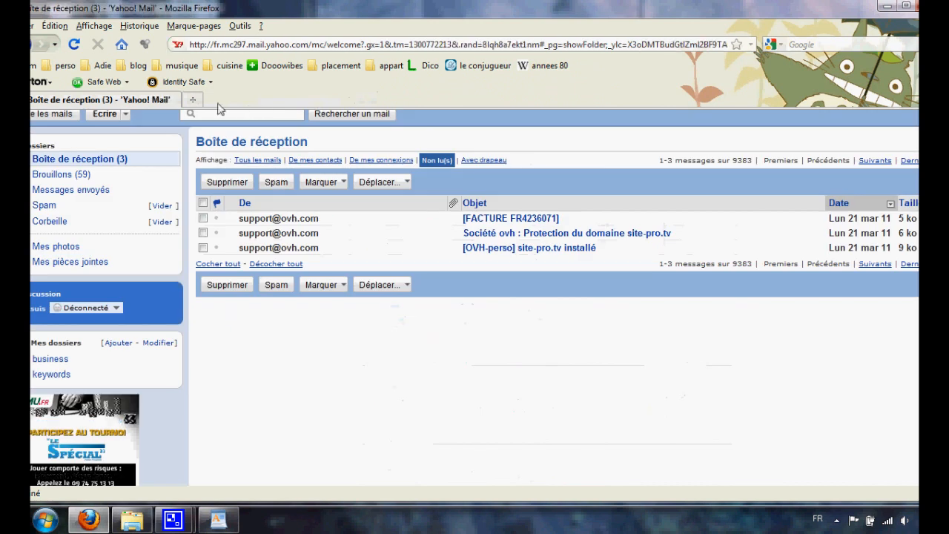
pyautogui.click(195, 102)
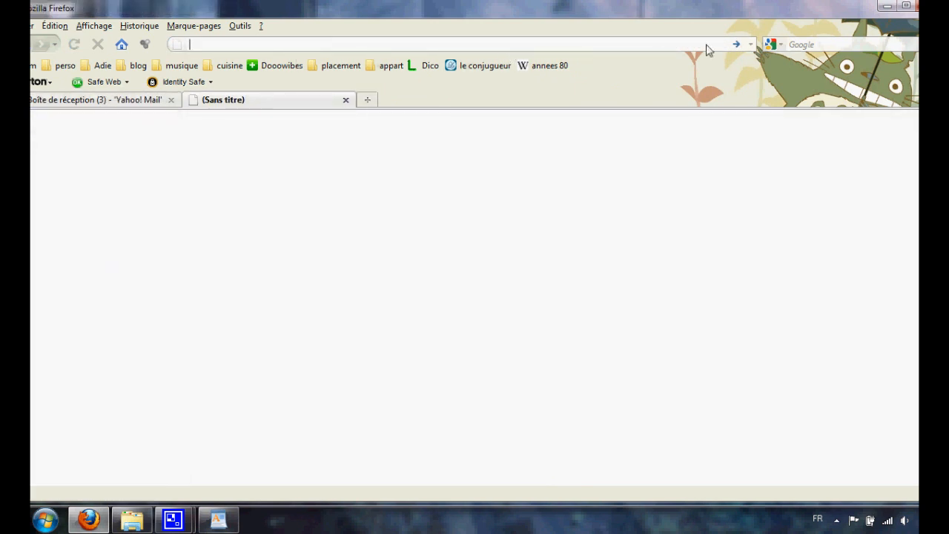
pyautogui.click(820, 47)
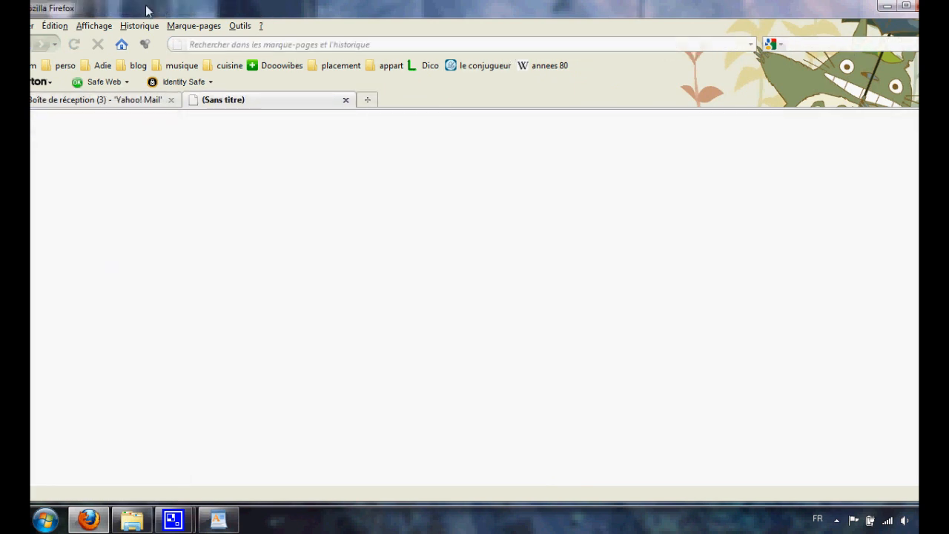
pyautogui.moveTo(71, 11); pyautogui.dragTo(95, 12)
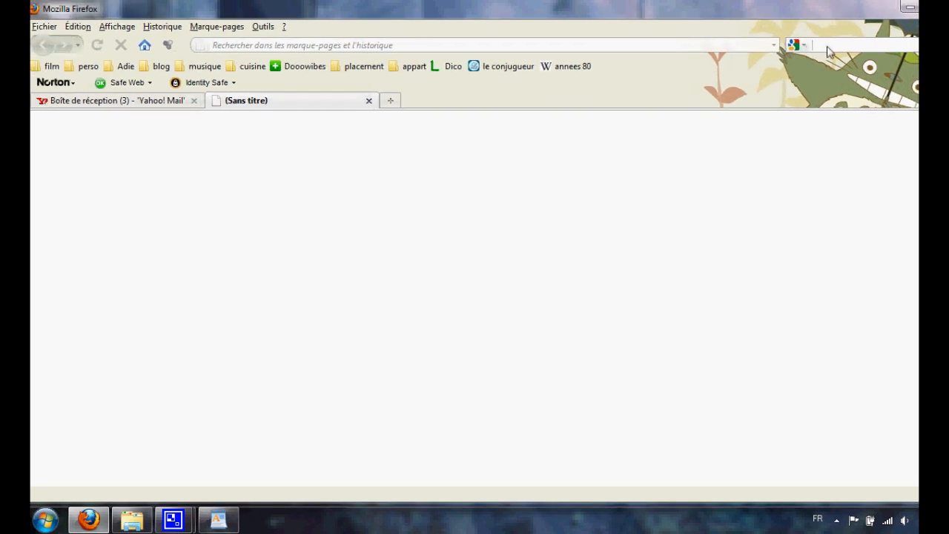
pyautogui.write('filezilla')
pyautogui.press('Return')
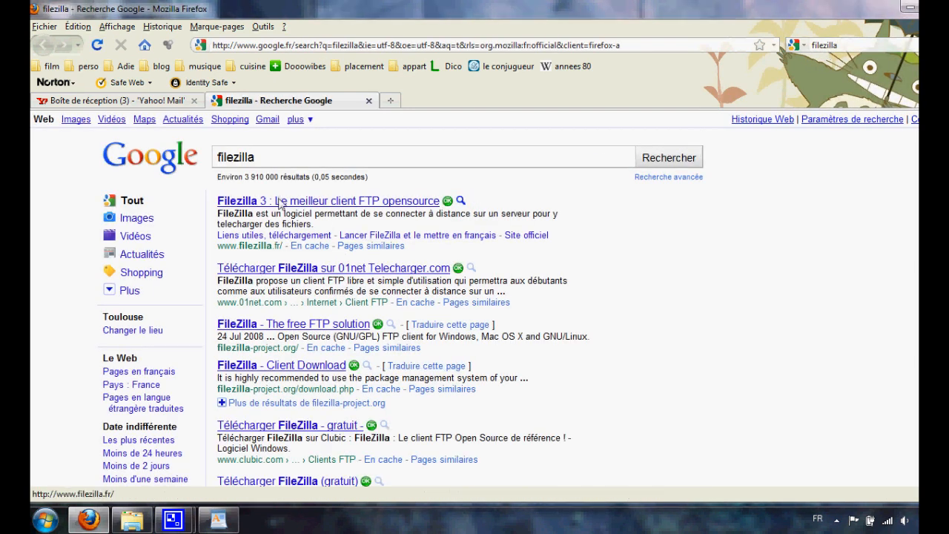
# - Open the 01net Telecharger.com page for FileZilla and start its download, dismissing the RMCsport.fr announcement
pyautogui.click(247, 272)
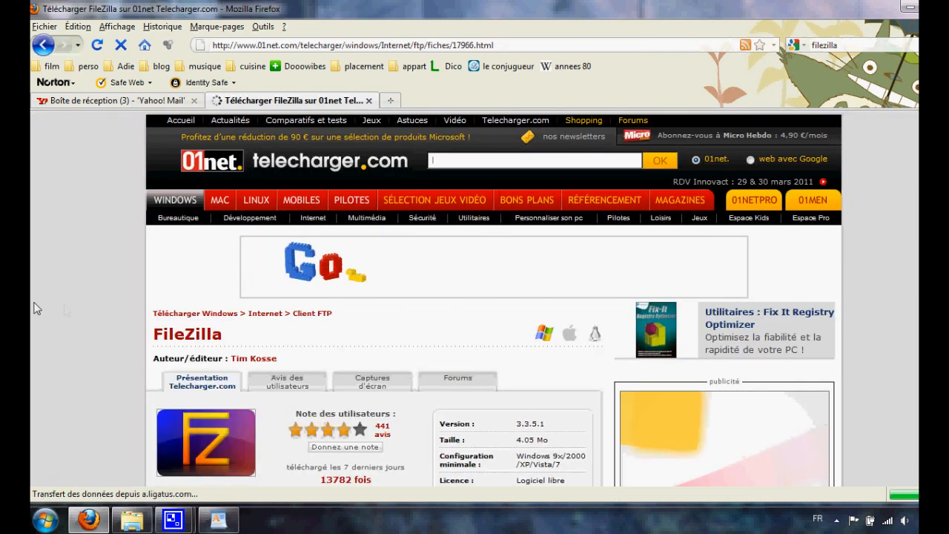
pyautogui.scroll(-5, 42, 308)
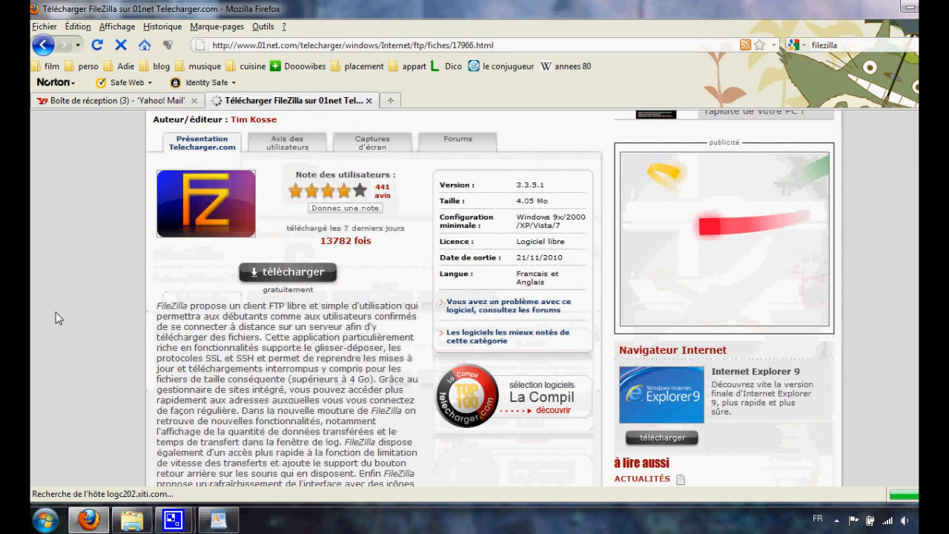
pyautogui.click(275, 272)
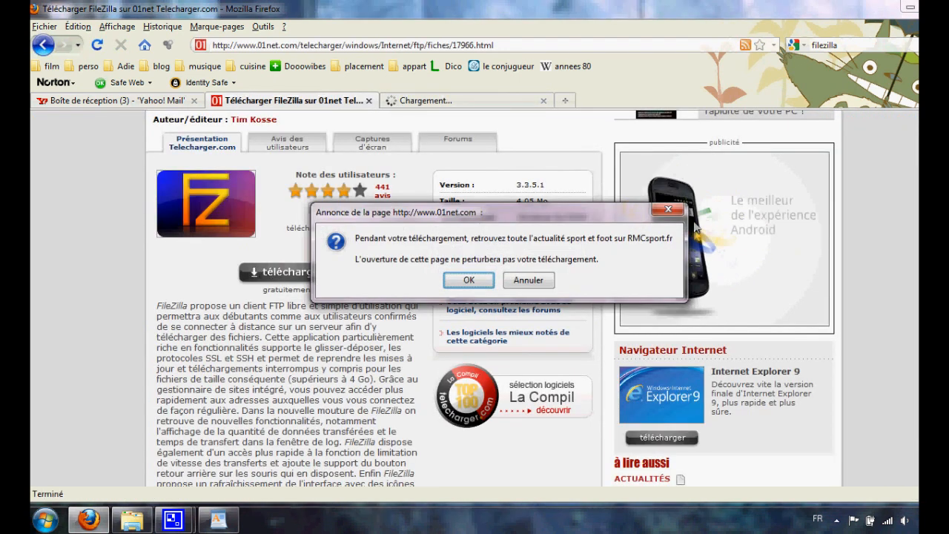
pyautogui.click(668, 212)
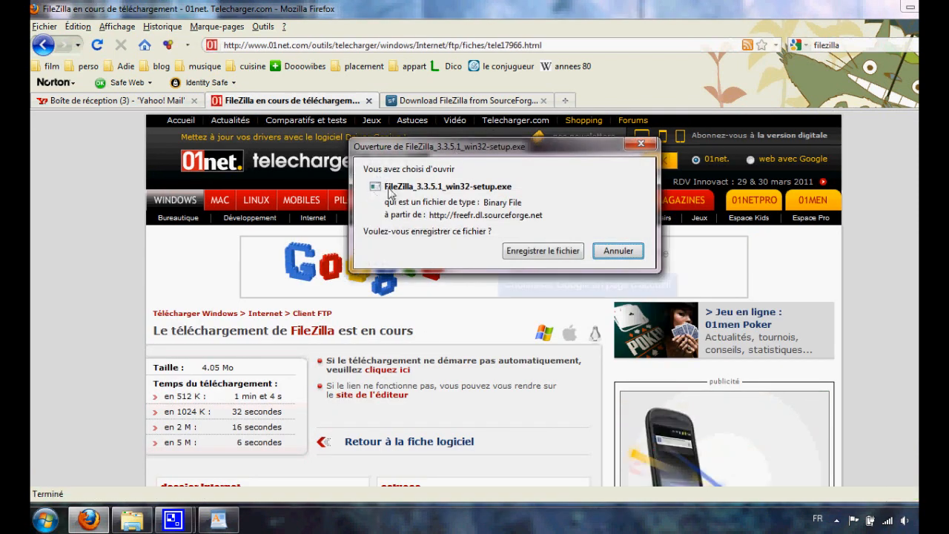
# - Save the file FileZilla_3.3.5.1_win32-setup to the desktop (Bureau)
pyautogui.click(517, 250)
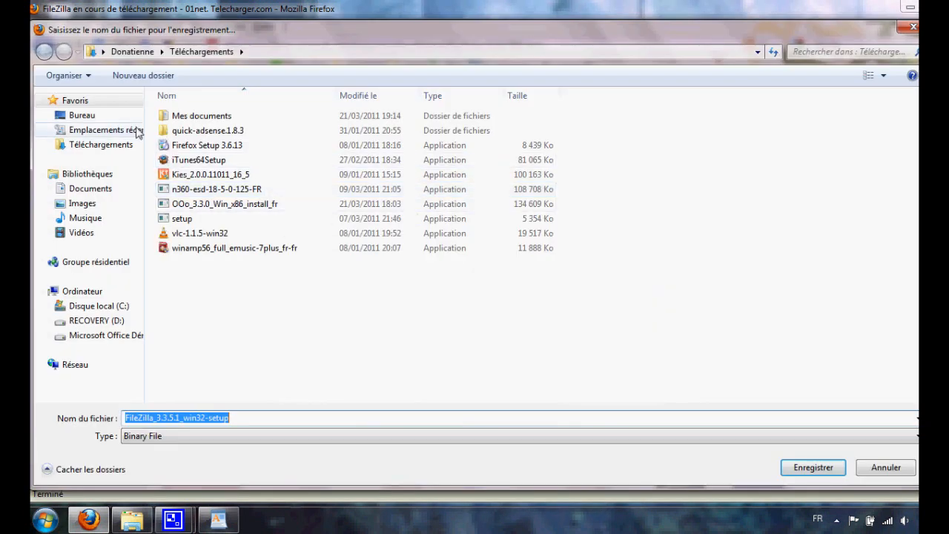
pyautogui.click(86, 117)
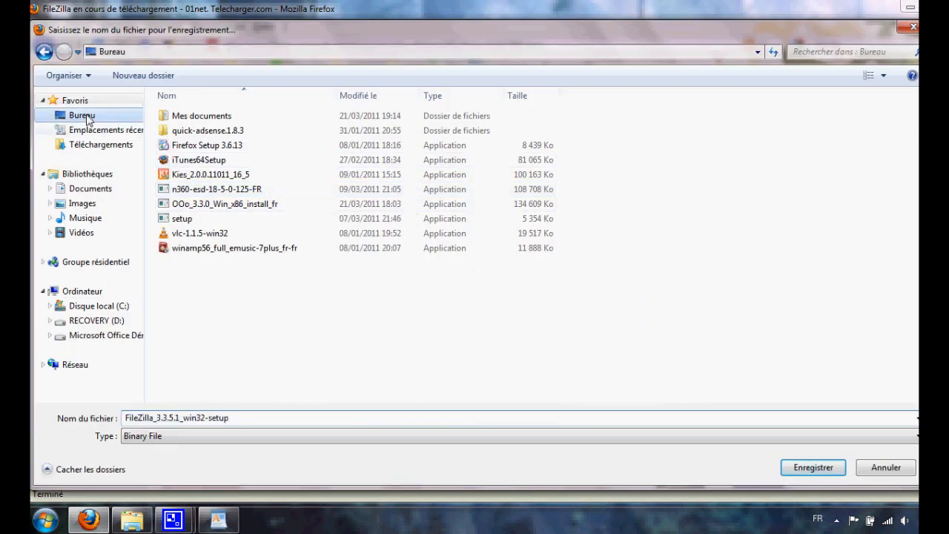
pyautogui.click(806, 466)
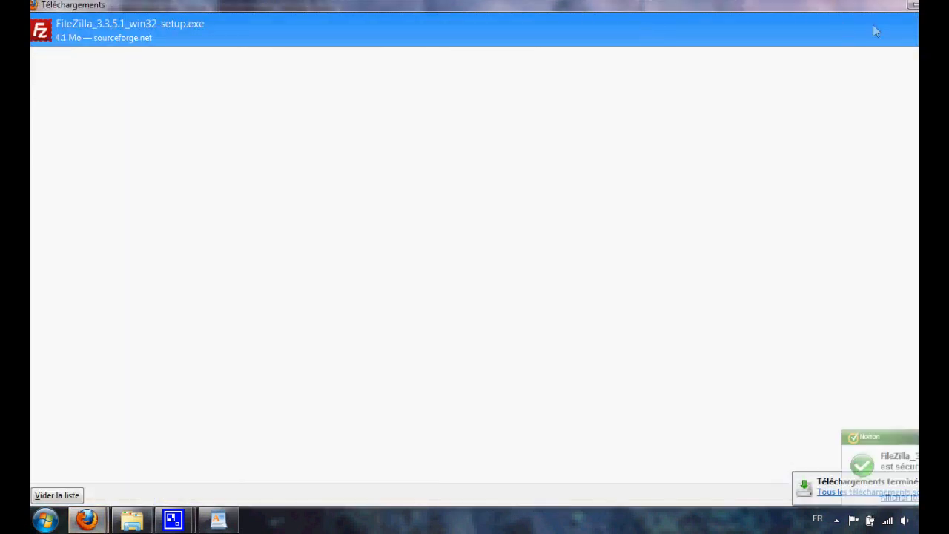
# - Close the downloads window and the SourceForge and 01net pages, and return to the desktop
pyautogui.click(948, 4)
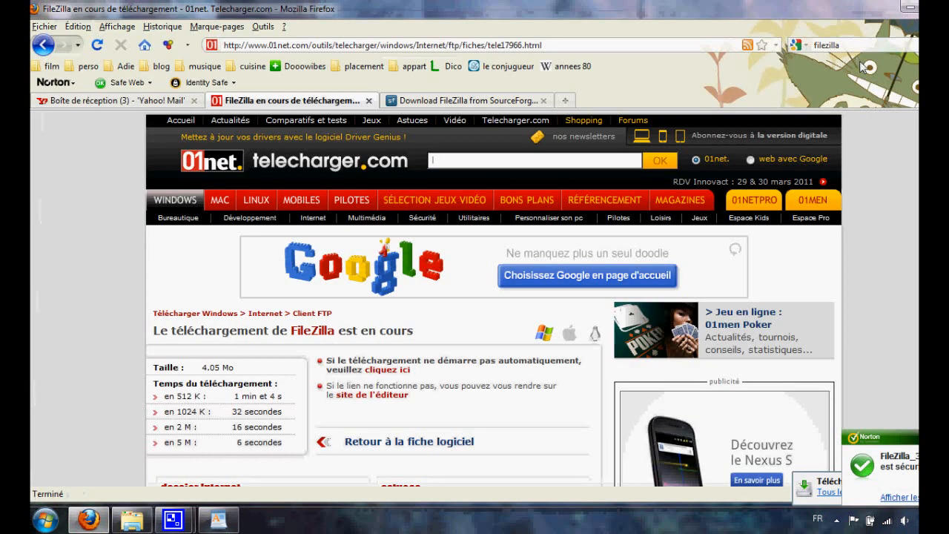
pyautogui.click(544, 101)
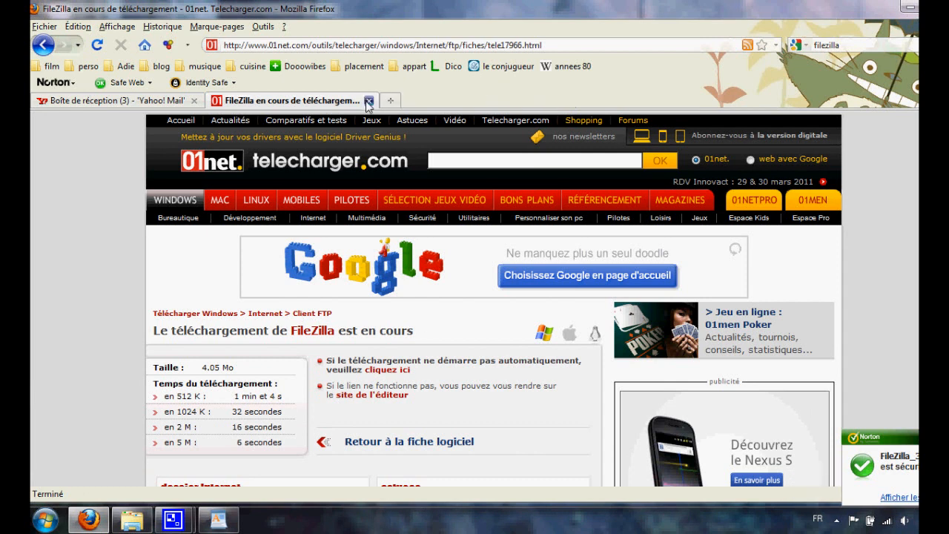
pyautogui.click(369, 100)
pyautogui.click(908, 8)
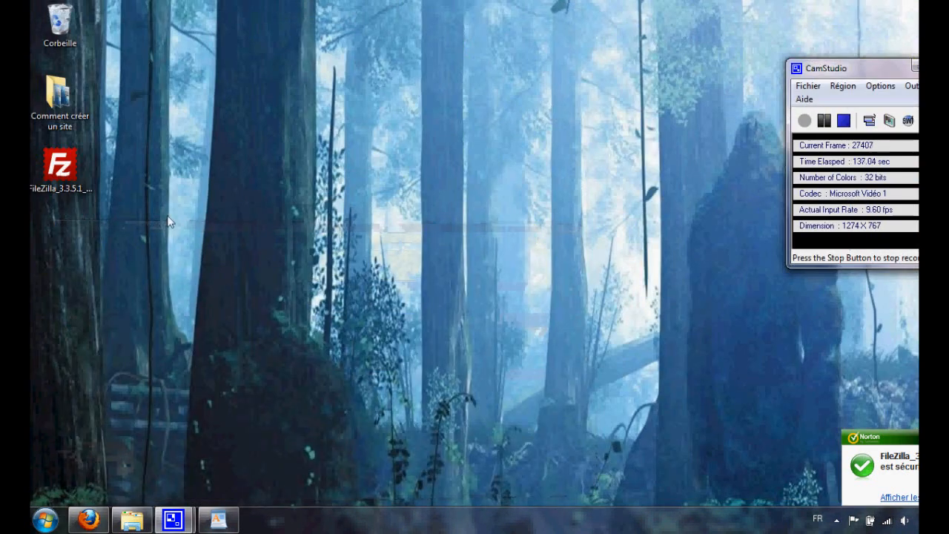
# - Move the FileZilla installer to a free area of the desktop and run it, allowing its execution
pyautogui.moveTo(74, 175); pyautogui.dragTo(273, 102)
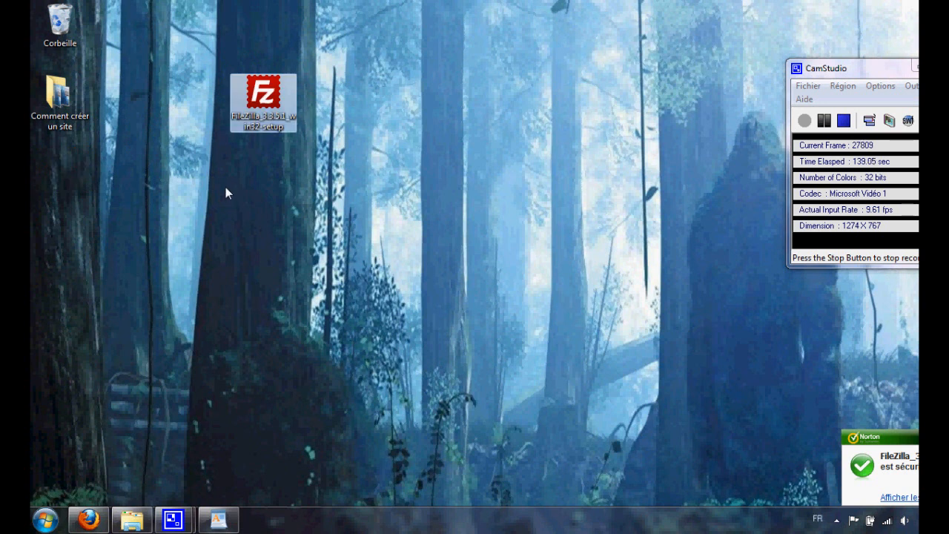
pyautogui.doubleClick(256, 126)
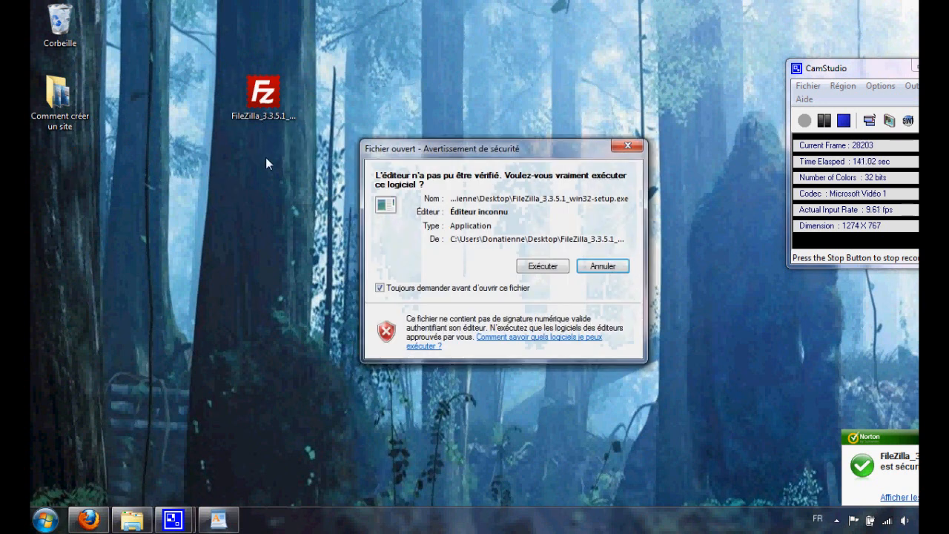
pyautogui.click(519, 265)
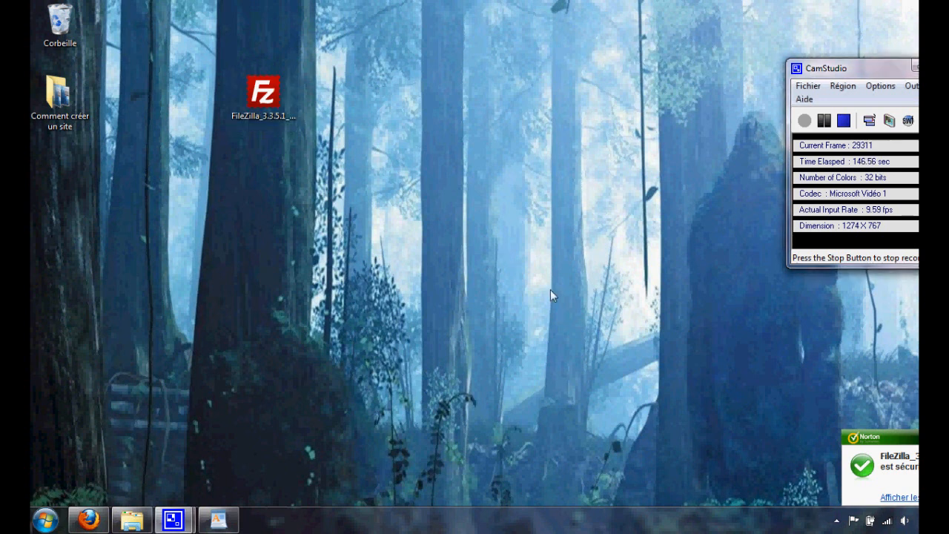
# - Install FileZilla Client 3.3.5.1 for all users without the icon sets, in the default folder, and start it on finishing
pyautogui.click(589, 375)
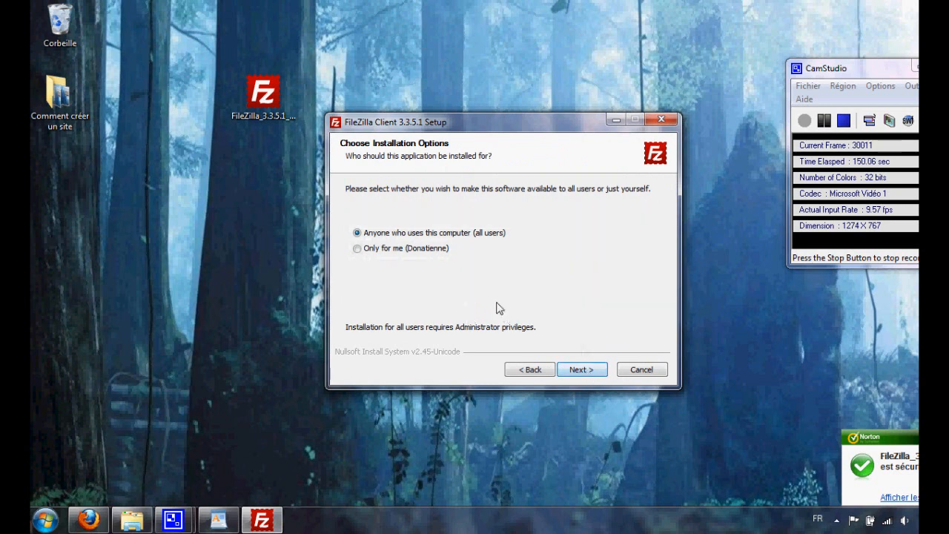
pyautogui.click(580, 369)
pyautogui.click(462, 247)
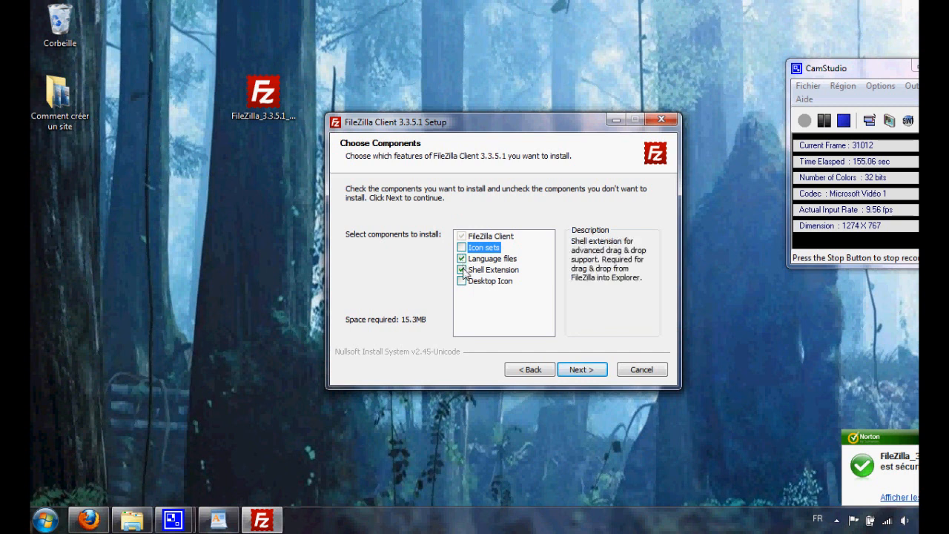
pyautogui.click(588, 372)
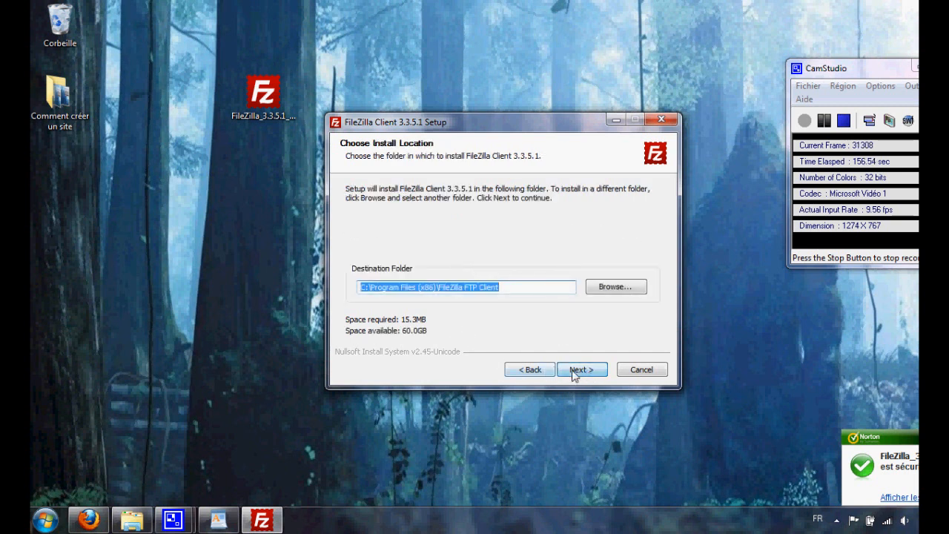
pyautogui.click(576, 373)
pyautogui.click(589, 373)
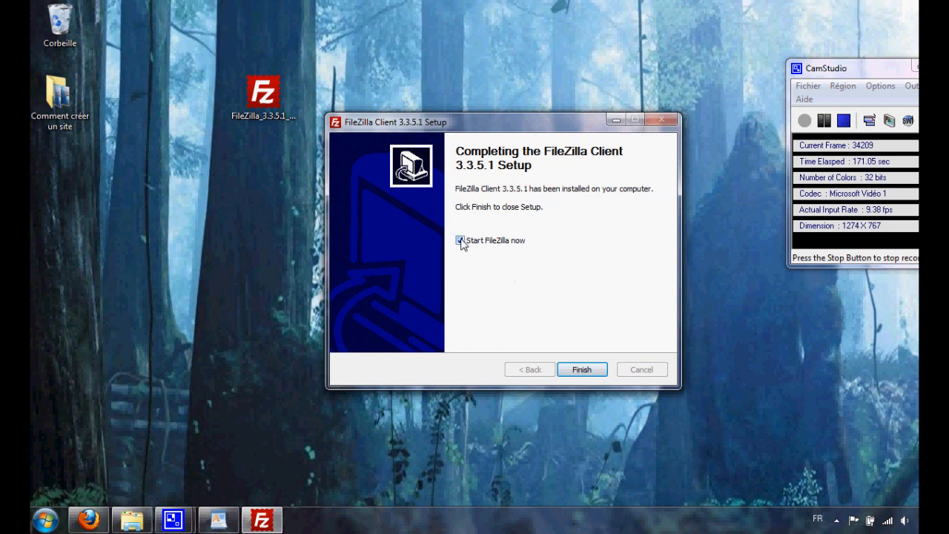
pyautogui.click(599, 370)
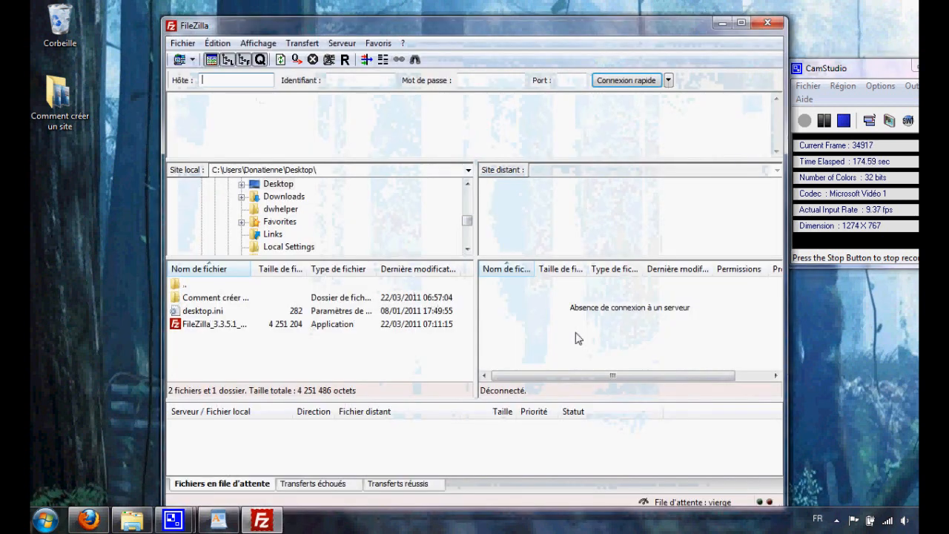
# - Move the FileZilla window aside to send the desktop installer to the recycle bin, and put the window back
pyautogui.moveTo(450, 33); pyautogui.dragTo(667, 92)
pyautogui.click(279, 98)
pyautogui.moveTo(277, 97); pyautogui.dragTo(61, 22)
pyautogui.moveTo(595, 89); pyautogui.dragTo(353, 24)
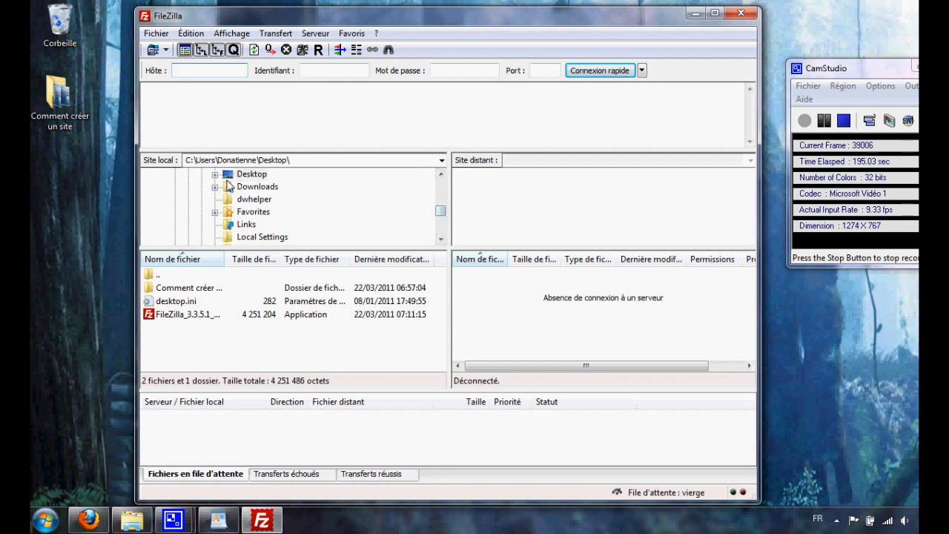
# - Collapse the Bureau root folder in the local site tree
pyautogui.moveTo(440, 211); pyautogui.dragTo(440, 180)
pyautogui.doubleClick(182, 177)
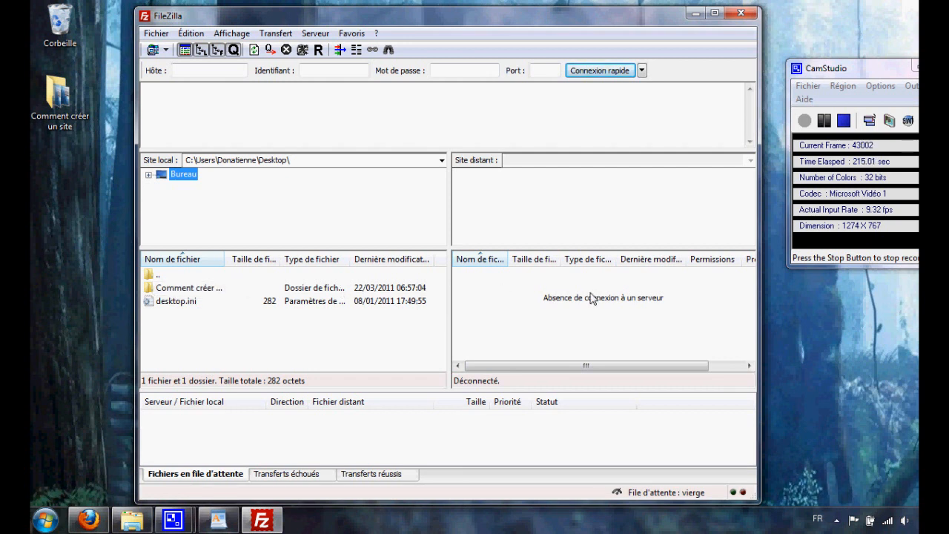
# - Create a new site named "Site-Pro" under Mes Sites in the Site Manager
pyautogui.click(152, 50)
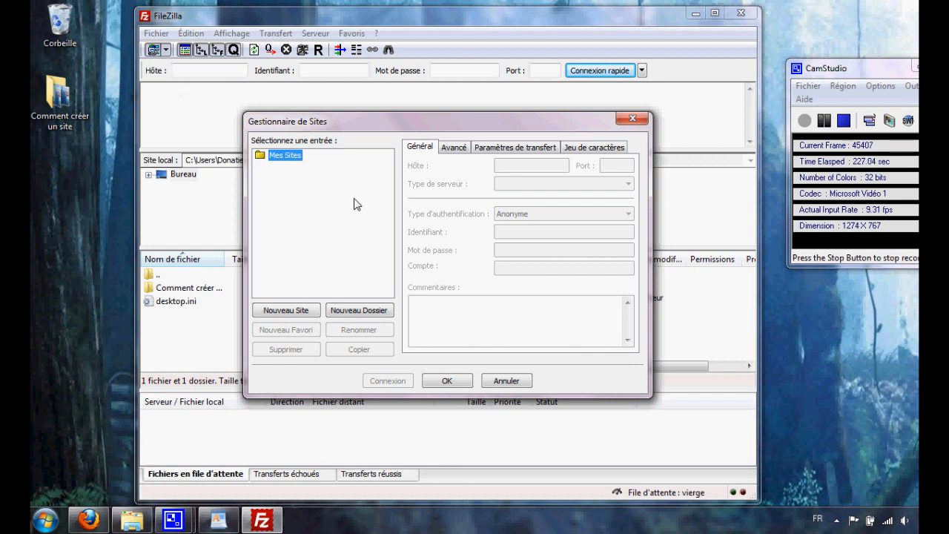
pyautogui.click(307, 311)
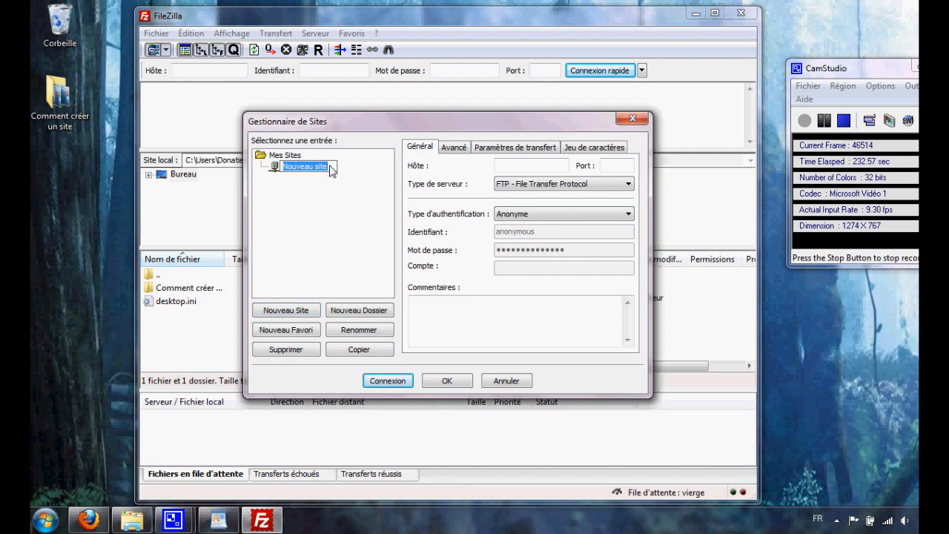
pyautogui.write('Site-Pro')
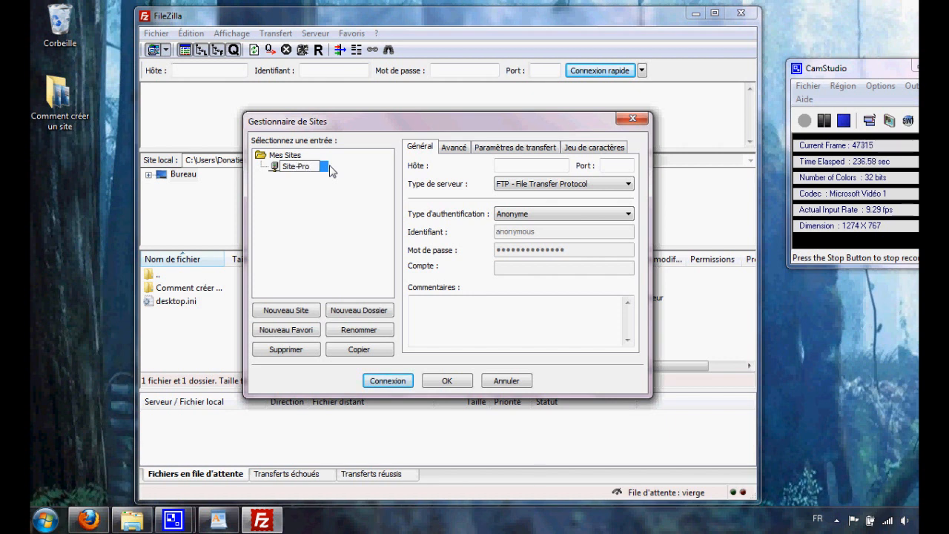
pyautogui.press('Return')
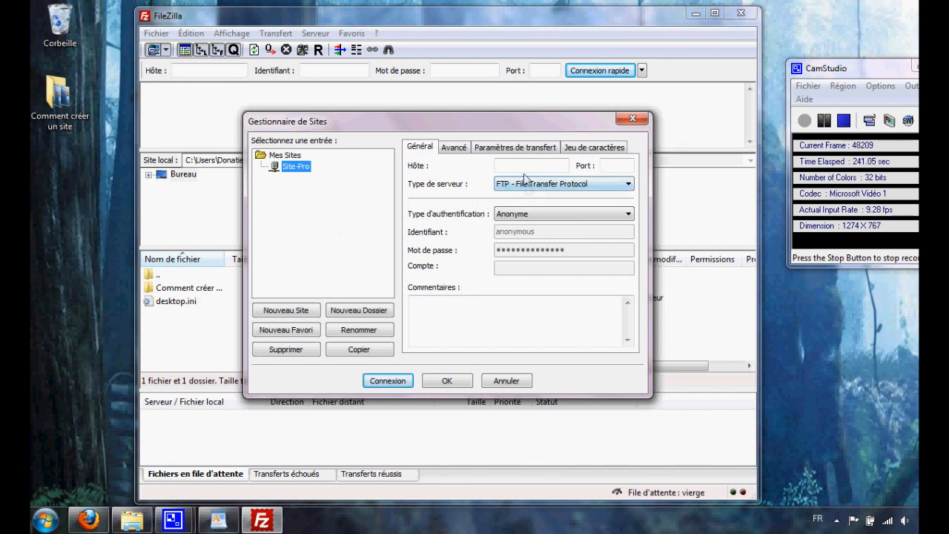
# - Switch to the WordPad document and add the line "Mot de passe FTP" below Filezilla, leaving a blank line between them
pyautogui.click(525, 167)
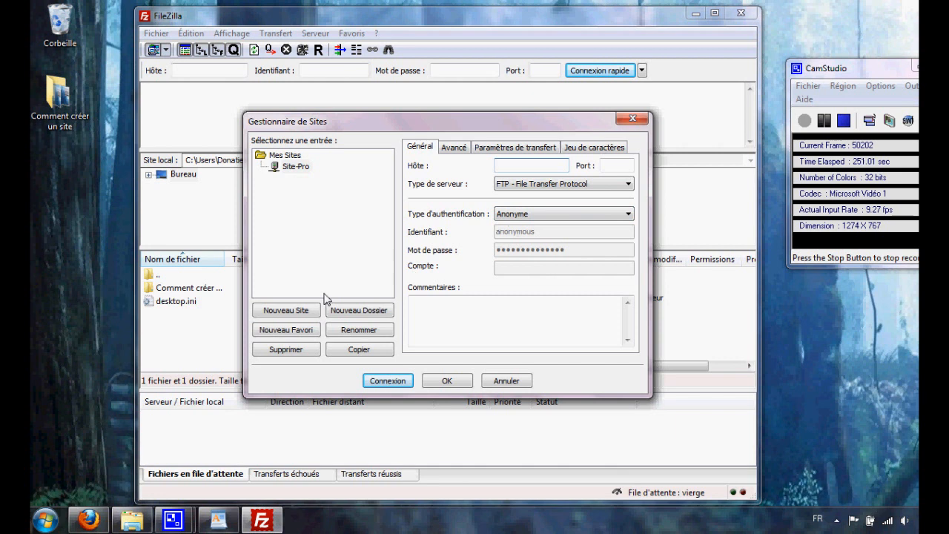
pyautogui.click(89, 519)
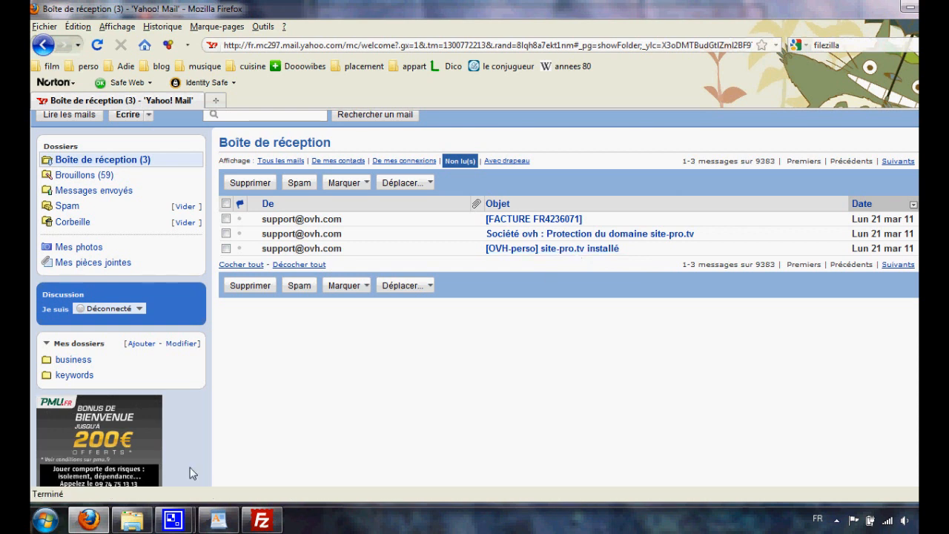
pyautogui.click(218, 519)
pyautogui.press('Return')
pyautogui.press('Return')
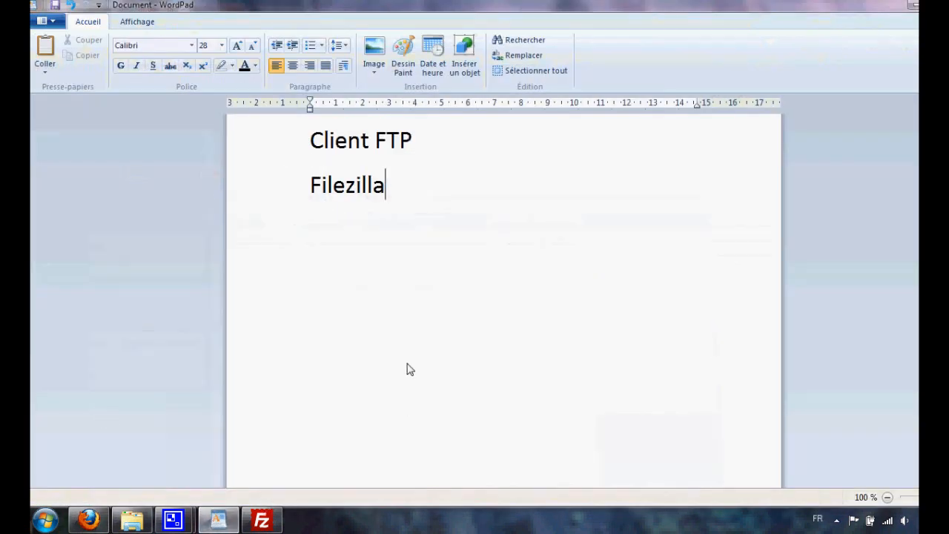
pyautogui.write('Mot de passe FTP')
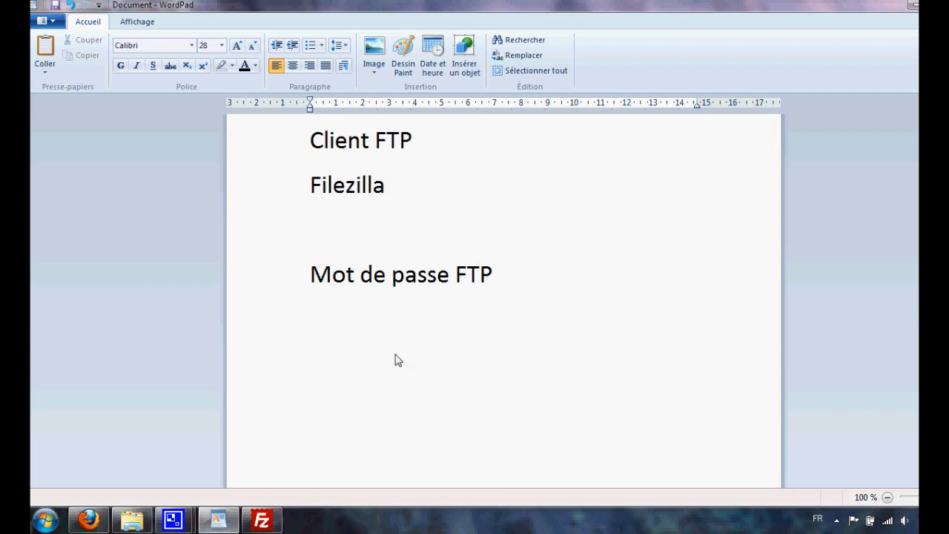
# - Set the FileZilla Site-Pro entry to host ftp.site-pro.tv and Normale authentication, enter the FTP username and password, and save it
pyautogui.click(261, 520)
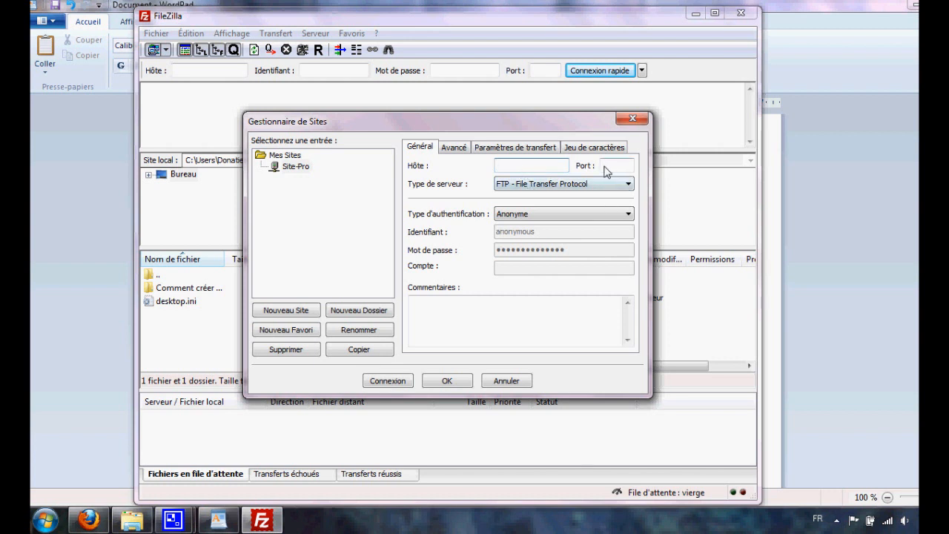
pyautogui.click(622, 218)
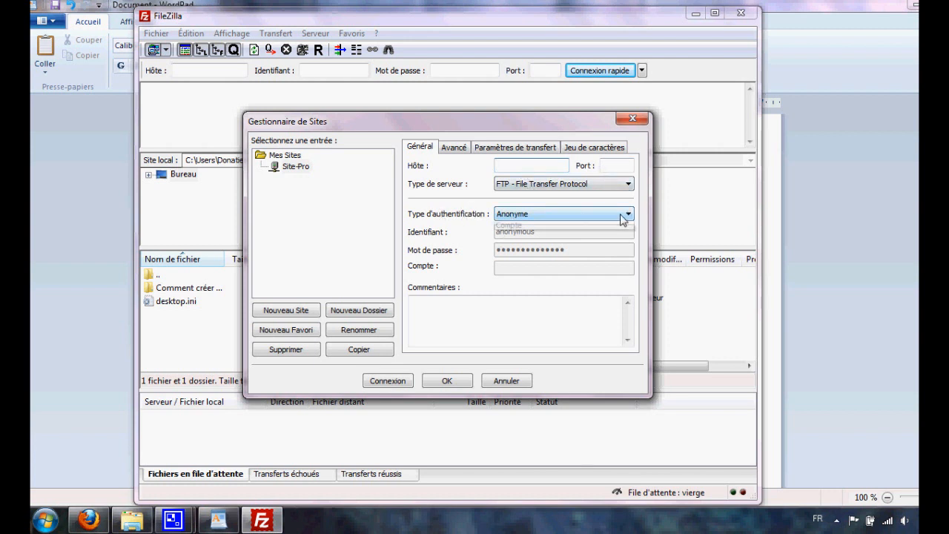
pyautogui.click(605, 234)
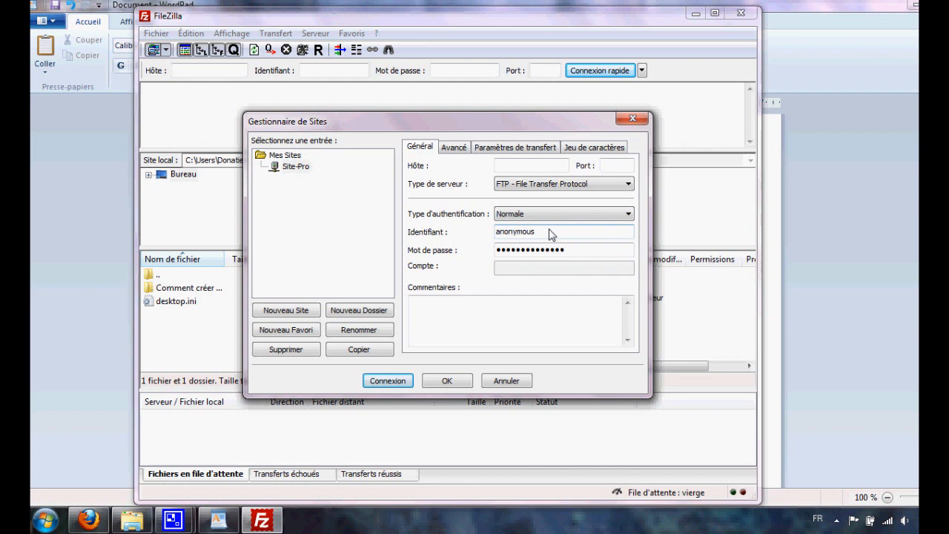
pyautogui.moveTo(567, 234); pyautogui.dragTo(495, 234)
pyautogui.moveTo(566, 251); pyautogui.dragTo(499, 232)
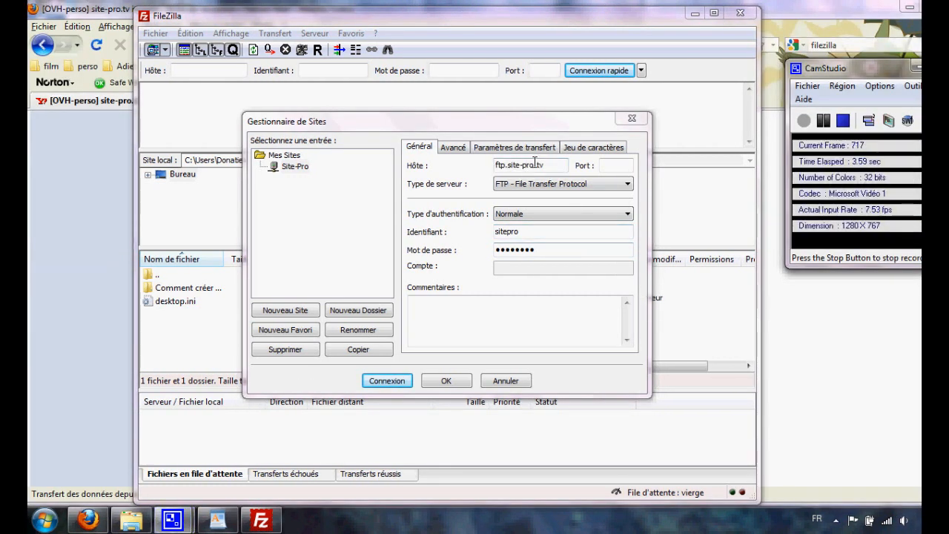
pyautogui.click(548, 250)
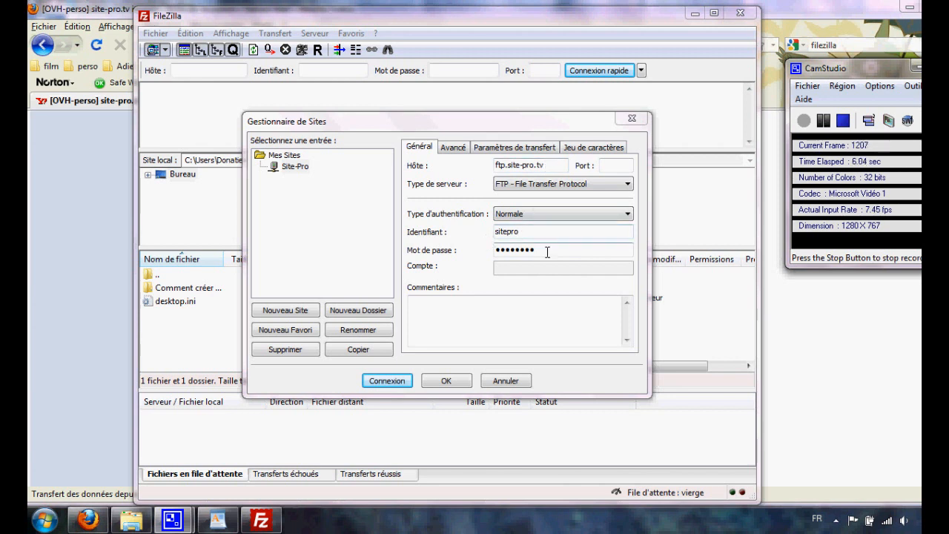
pyautogui.click(447, 382)
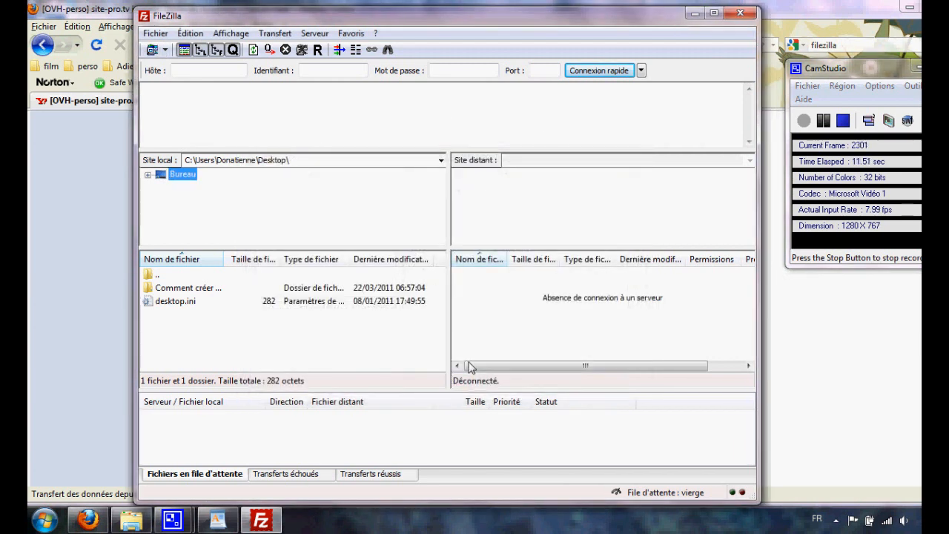
# - Connect to the saved Site-Pro site, maximize the window, and select everything inside the remote www folder
pyautogui.click(166, 51)
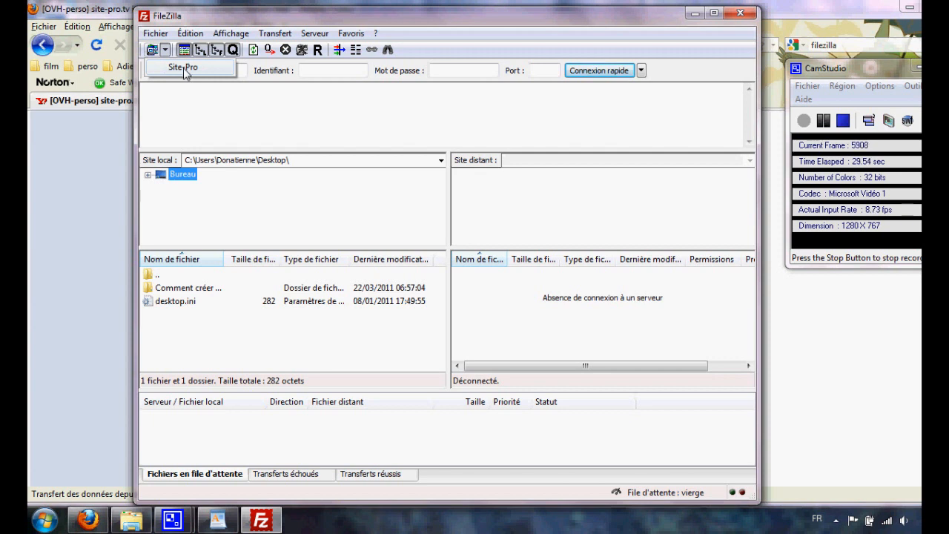
pyautogui.click(184, 68)
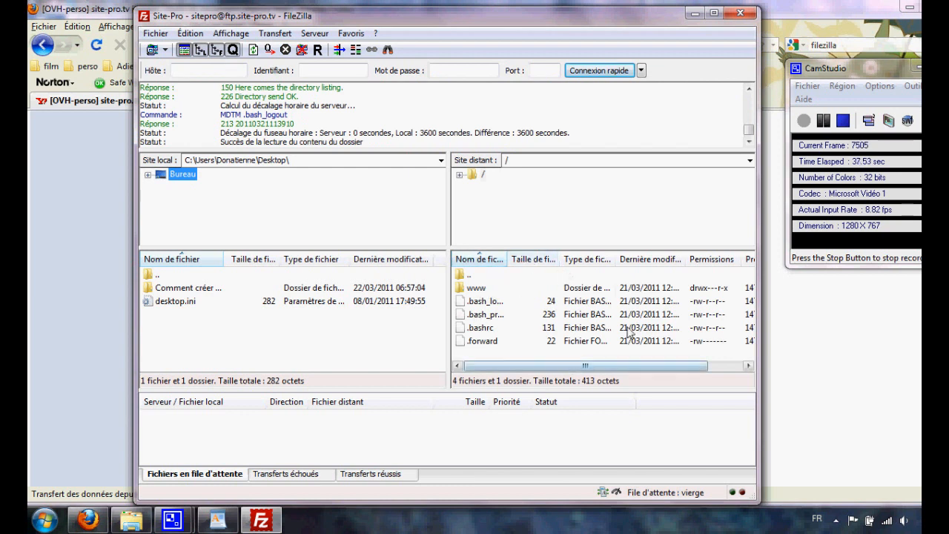
pyautogui.click(714, 13)
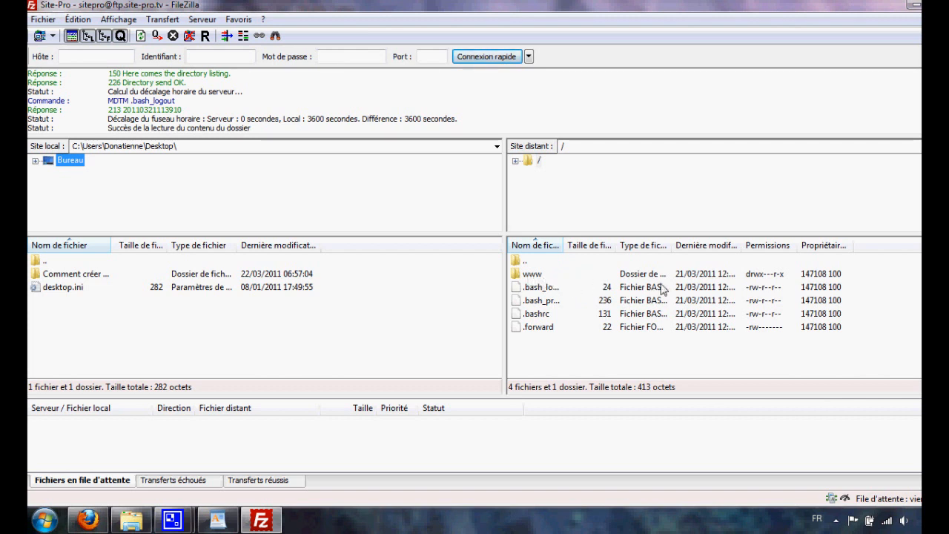
pyautogui.doubleClick(532, 279)
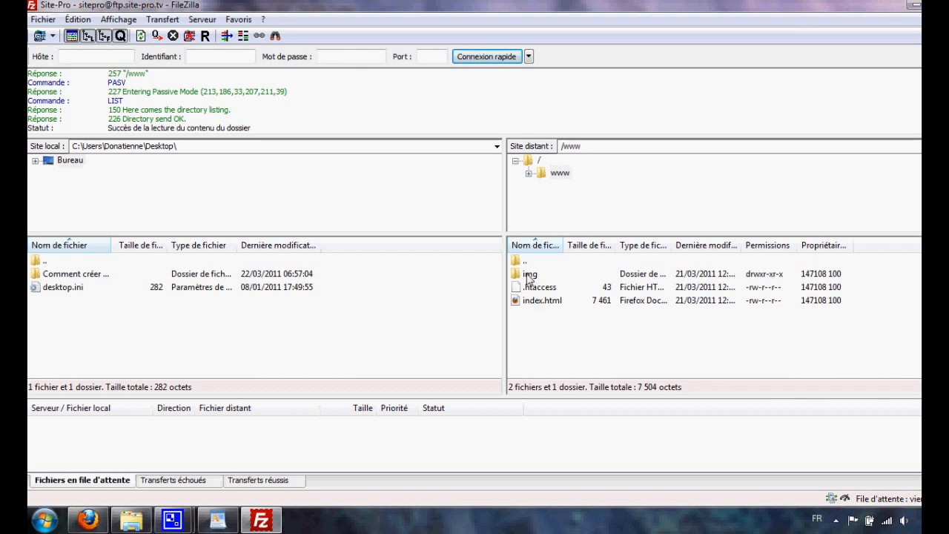
pyautogui.click(529, 279)
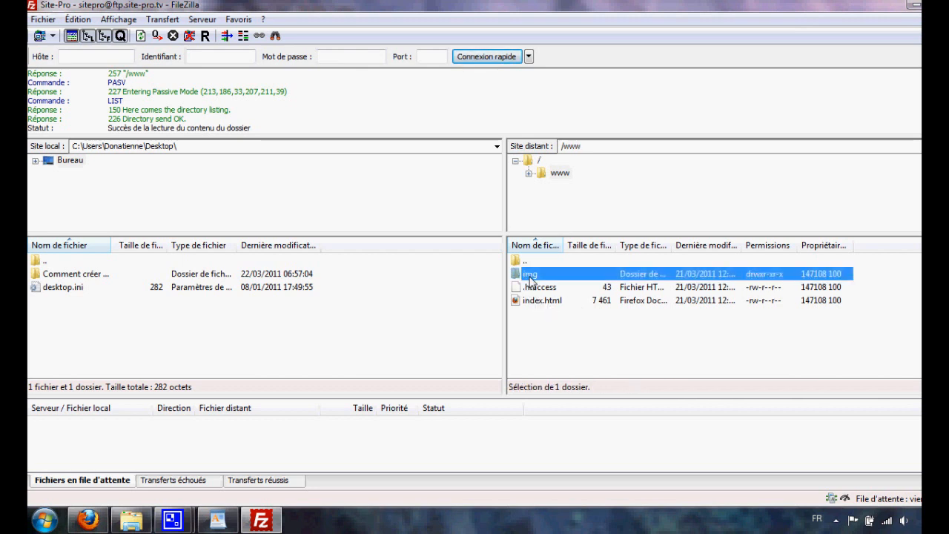
pyautogui.hotkey('ctrl', 'a')
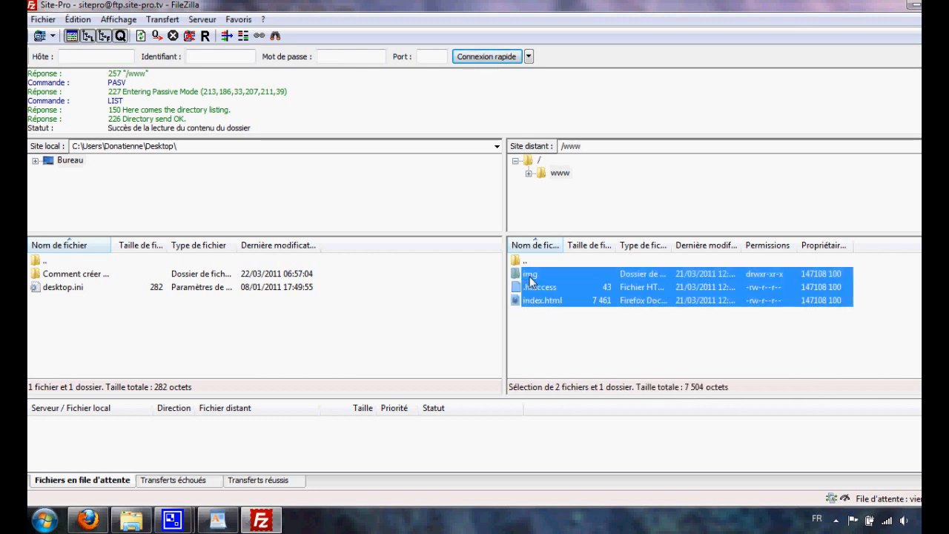
pyautogui.hotkey('alt', 'Tab')
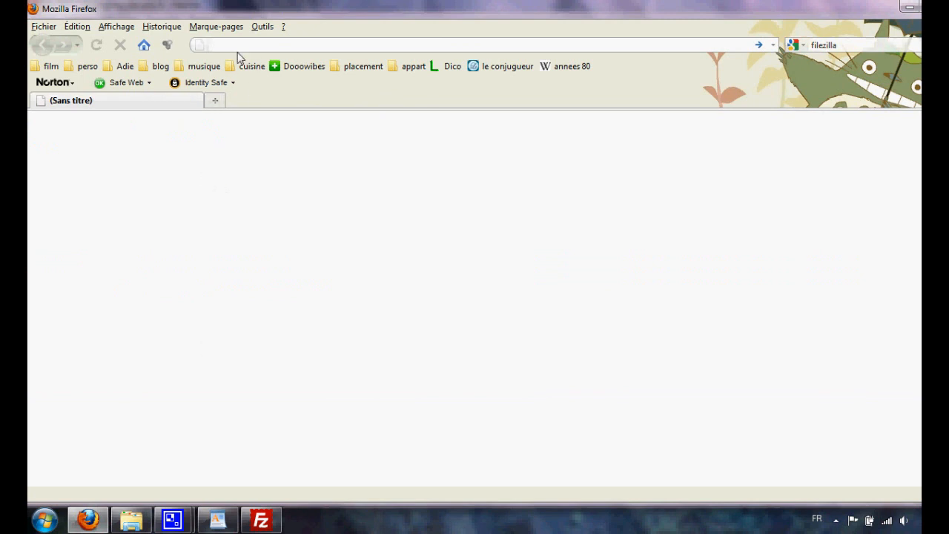
pyautogui.write('www.si')
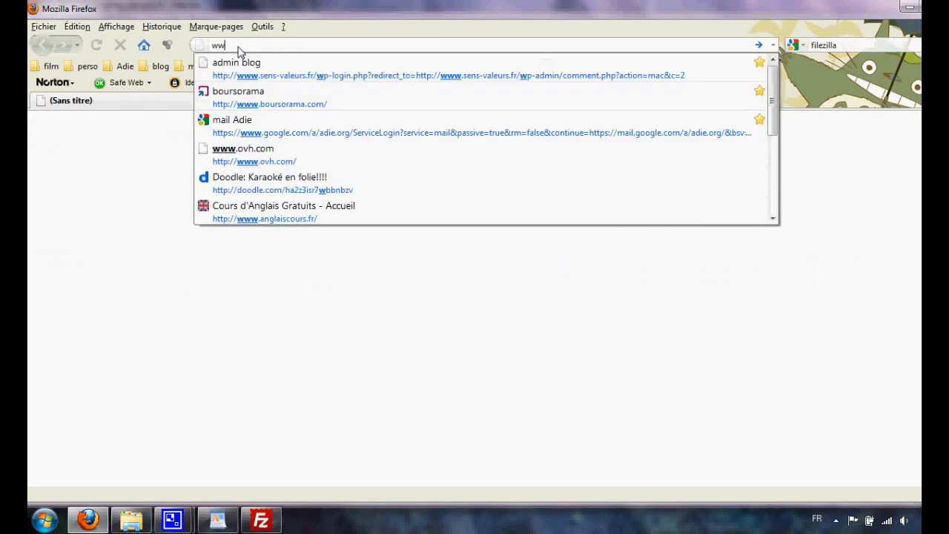
pyautogui.write('te-')
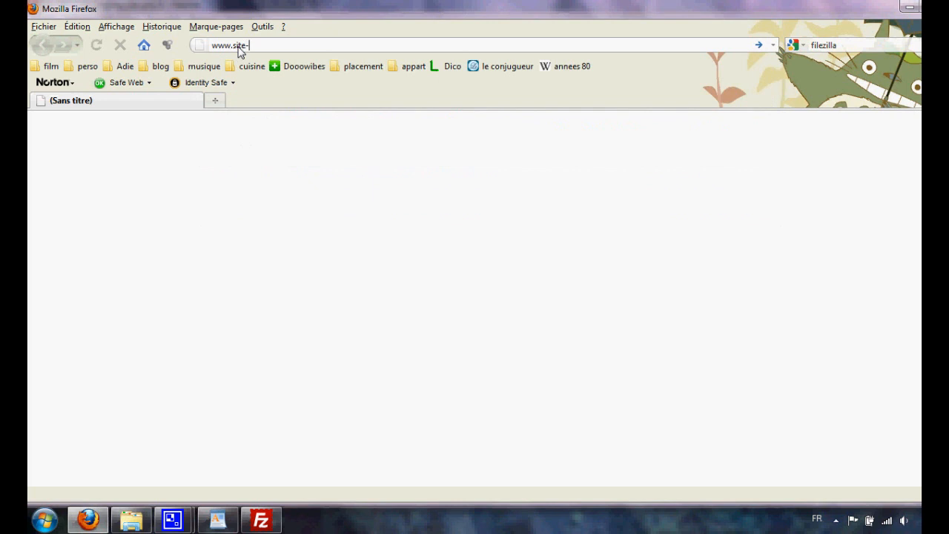
pyautogui.write('pro.tv')
pyautogui.press('Return')
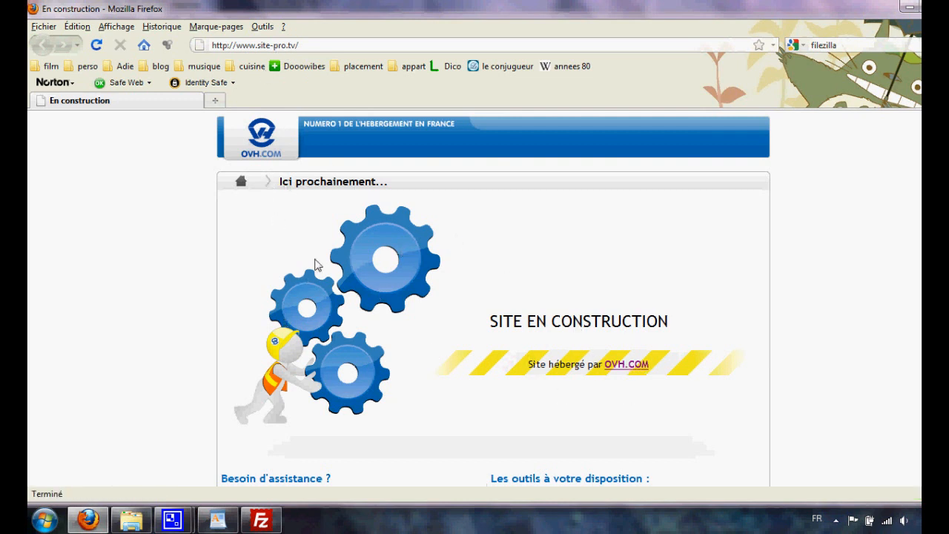
pyautogui.click(261, 521)
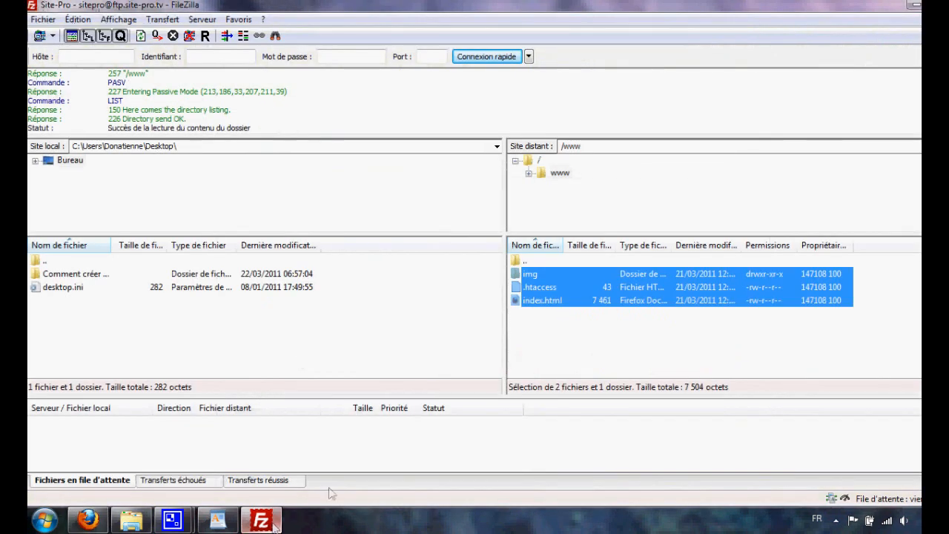
pyautogui.rightClick(545, 288)
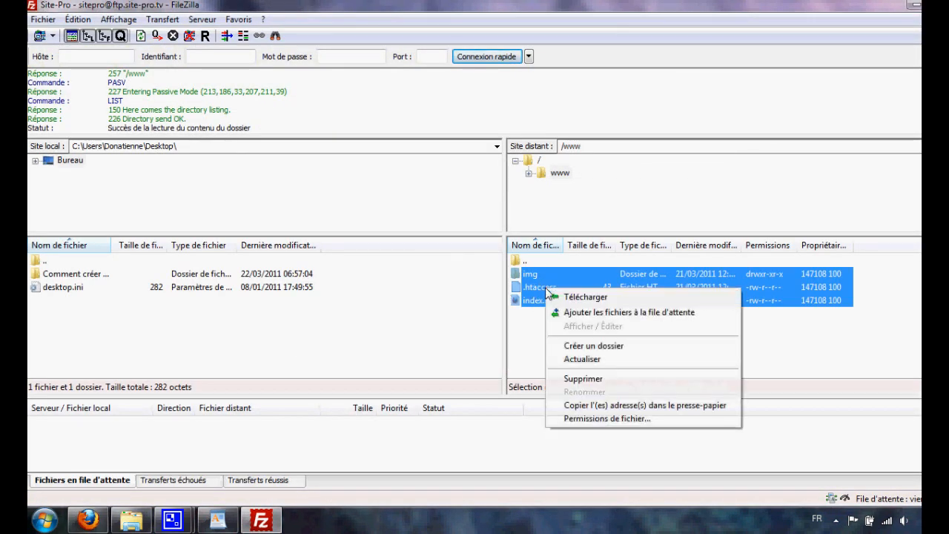
pyautogui.click(557, 378)
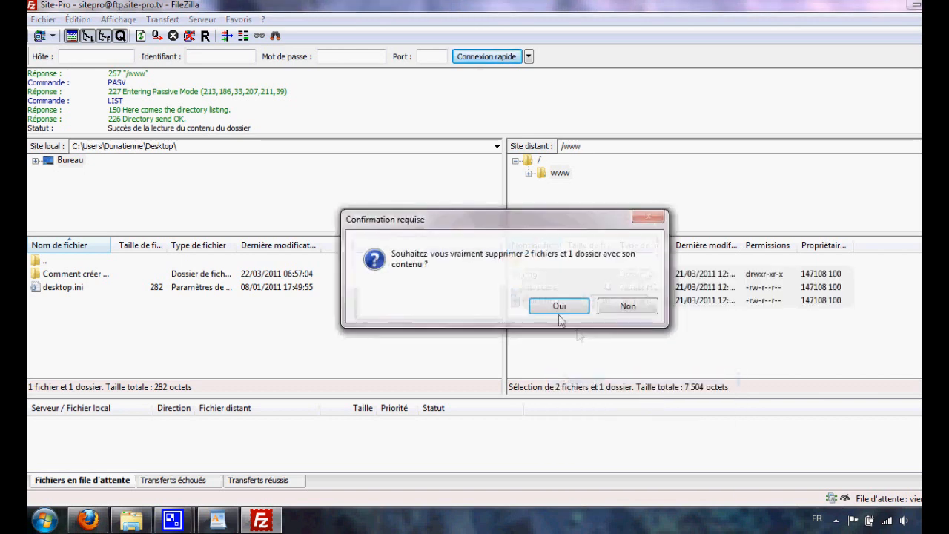
pyautogui.click(625, 307)
pyautogui.doubleClick(528, 261)
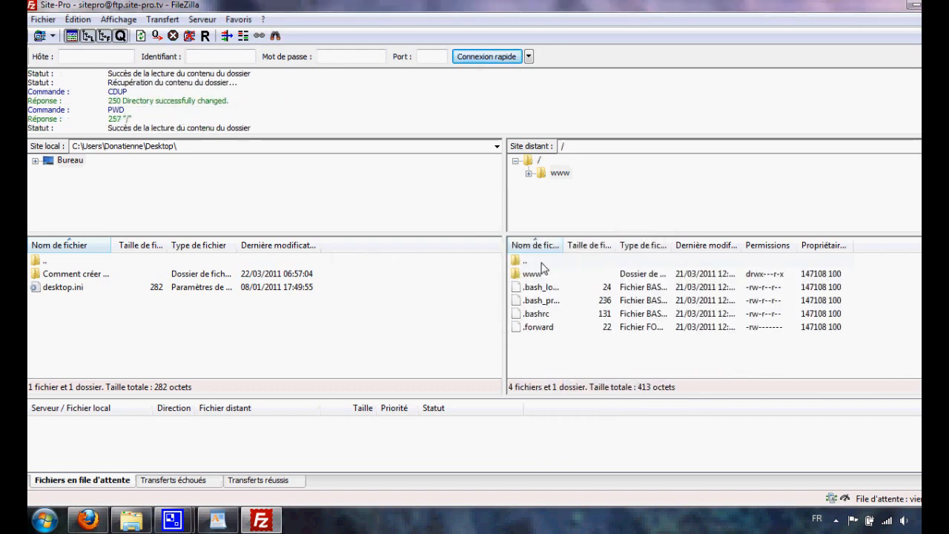
pyautogui.click(532, 275)
pyautogui.rightClick(532, 276)
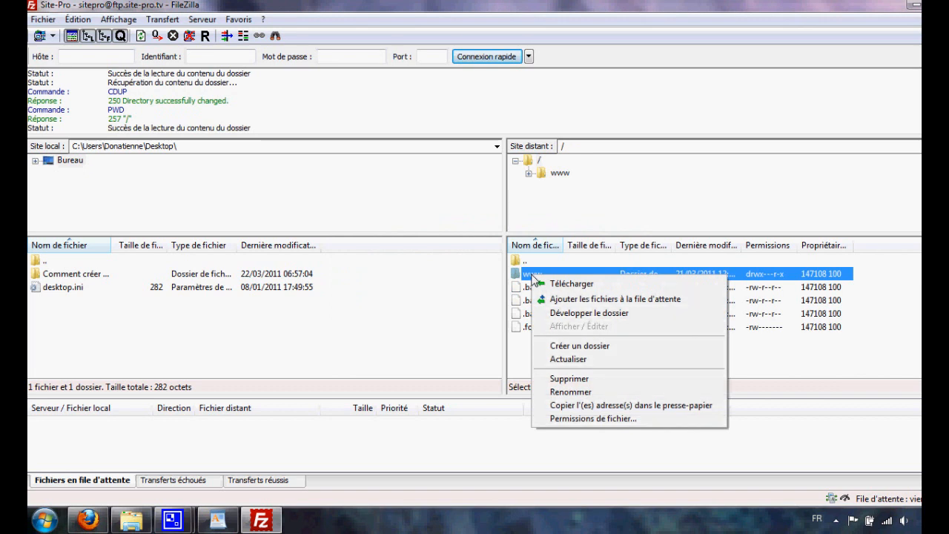
pyautogui.doubleClick(528, 277)
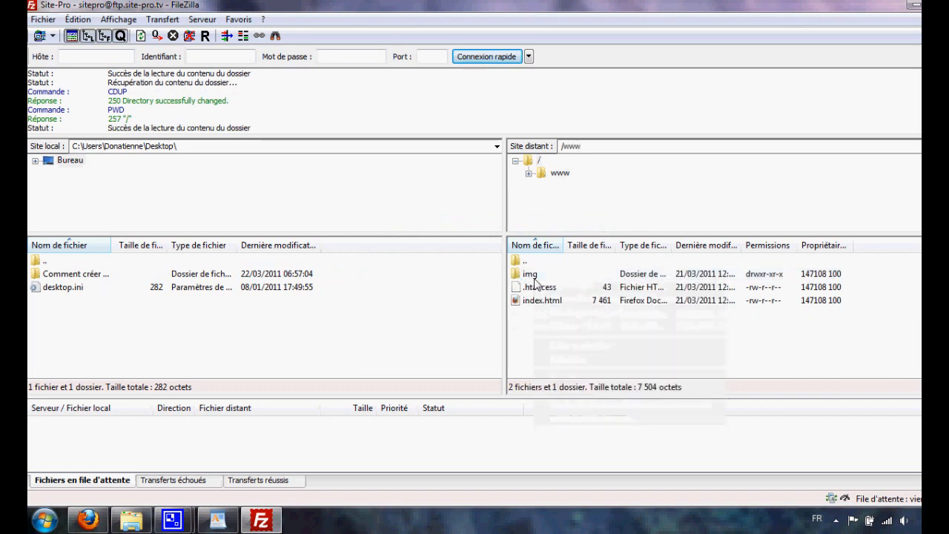
# - Delete the img folder, .htaccess and index.html from the remote www folder
pyautogui.click(532, 276)
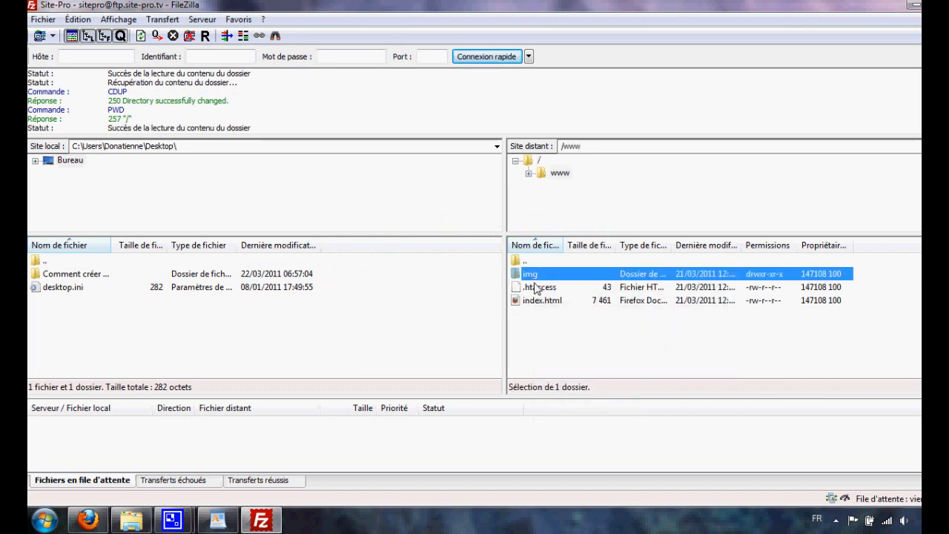
pyautogui.hotkey('ctrl', 'a')
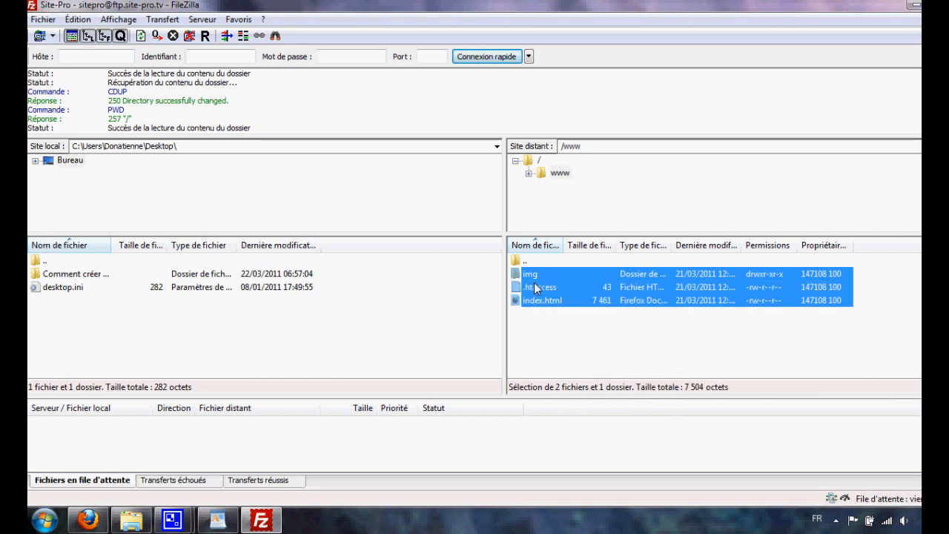
pyautogui.rightClick(539, 292)
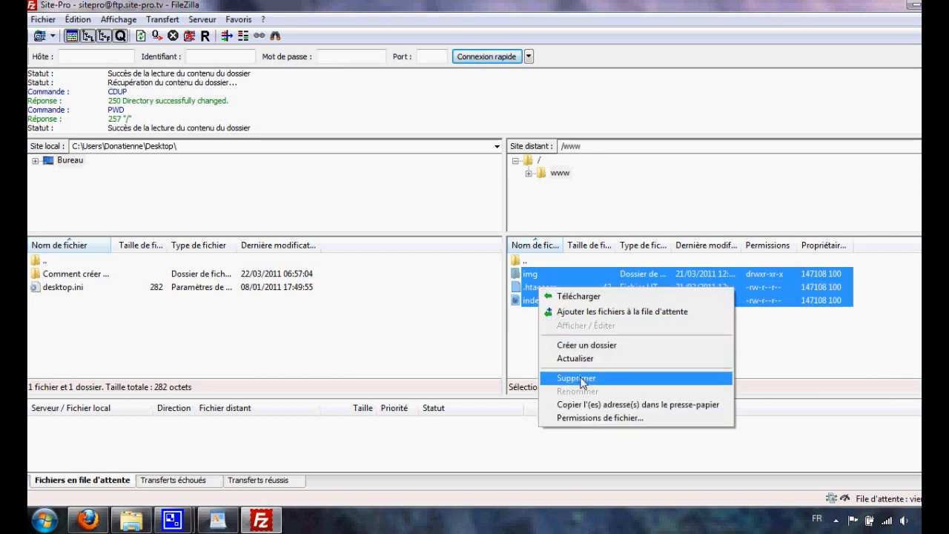
pyautogui.click(576, 378)
pyautogui.click(549, 306)
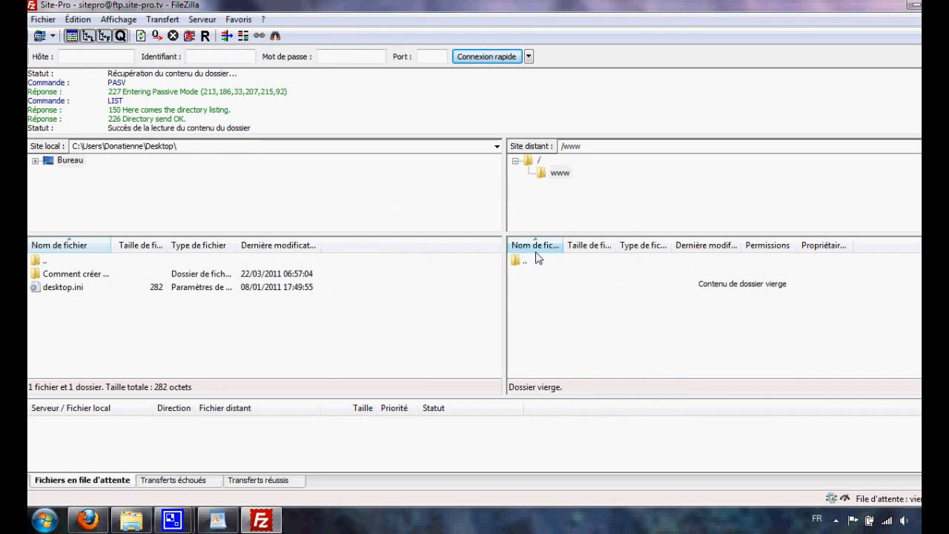
# - Open the local folder Comment créer un site\WP\Core\wordpress-3.1-fr_FR\wordpress and select its wp-admin folder
pyautogui.click(78, 278)
pyautogui.doubleClick(78, 276)
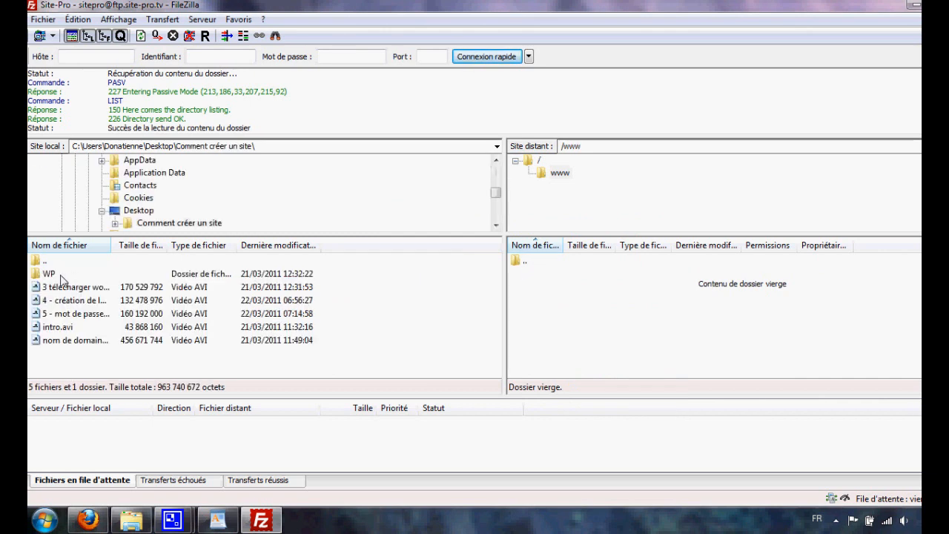
pyautogui.doubleClick(50, 276)
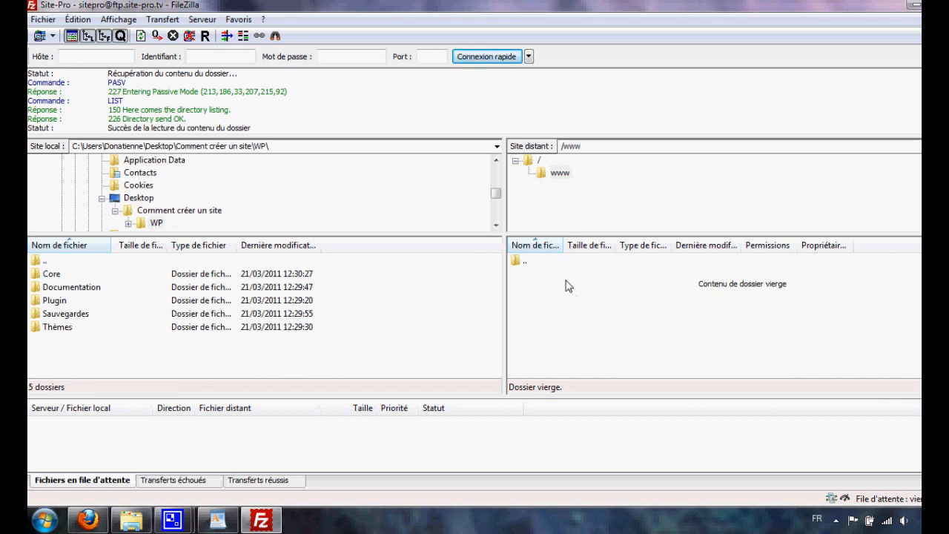
pyautogui.doubleClick(46, 275)
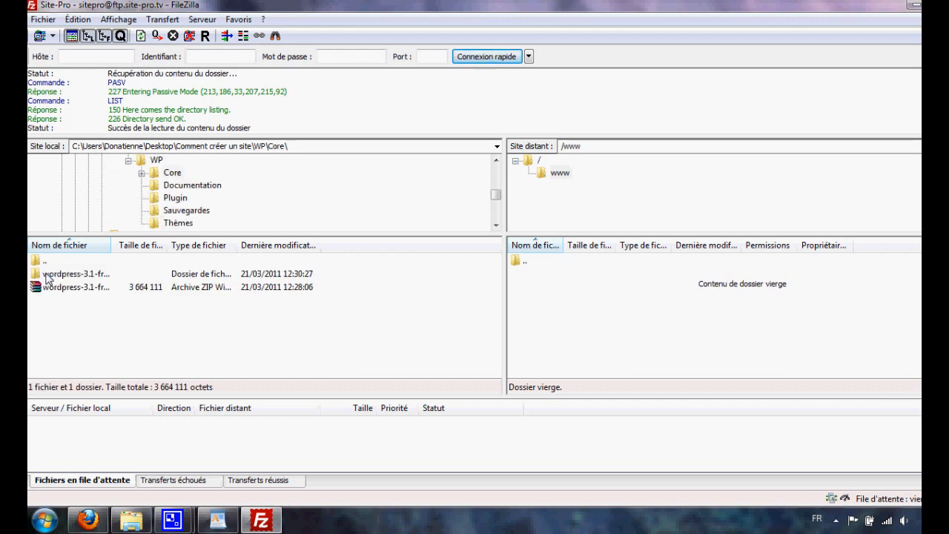
pyautogui.doubleClick(47, 276)
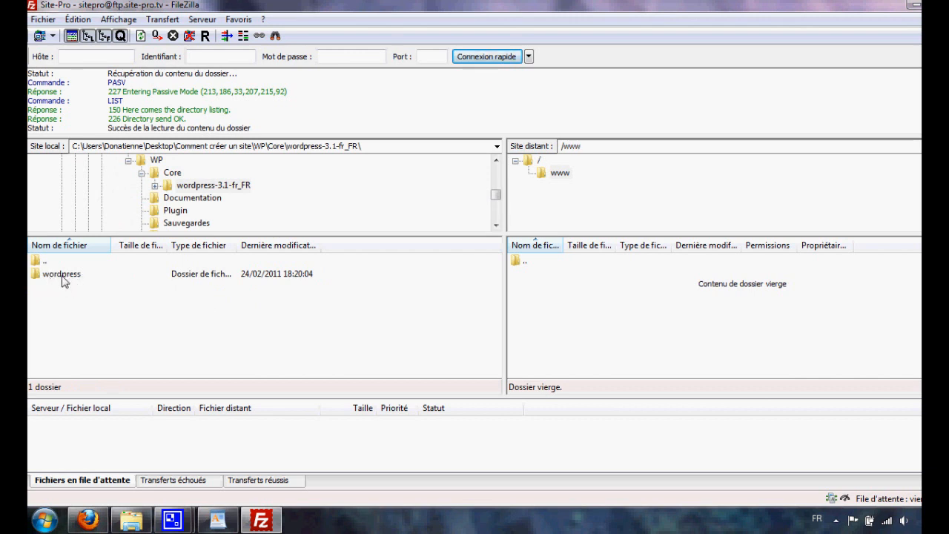
pyautogui.doubleClick(62, 274)
pyautogui.click(64, 276)
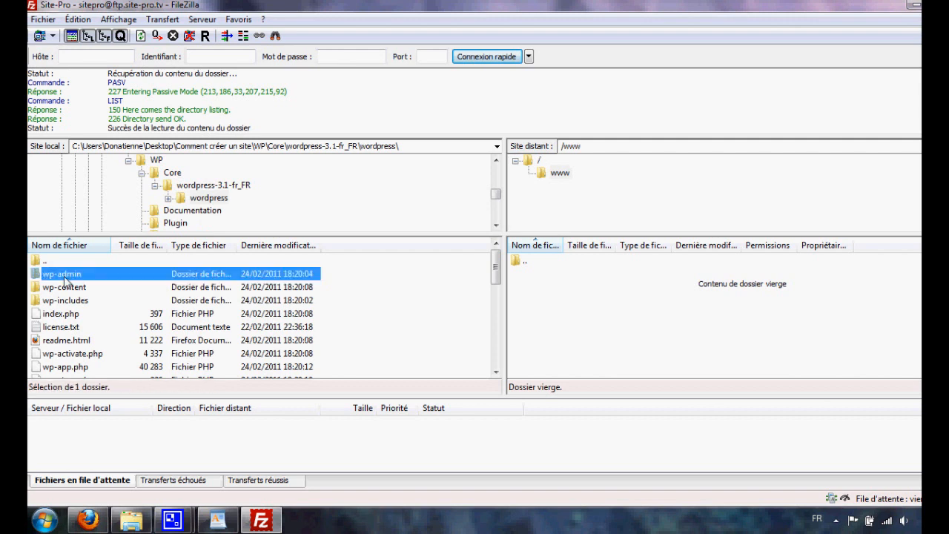
pyautogui.hotkey('ctrl', 'a')
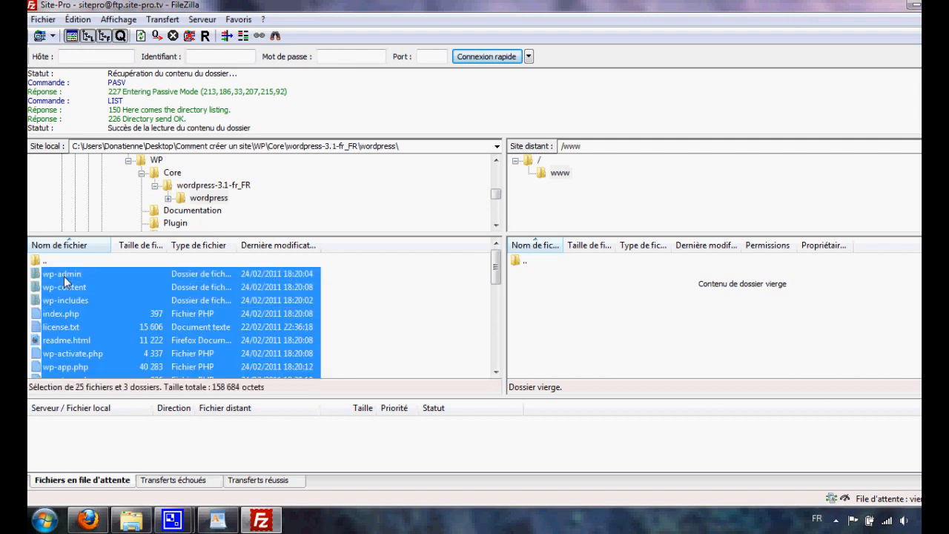
pyautogui.scroll(-7, 88, 306)
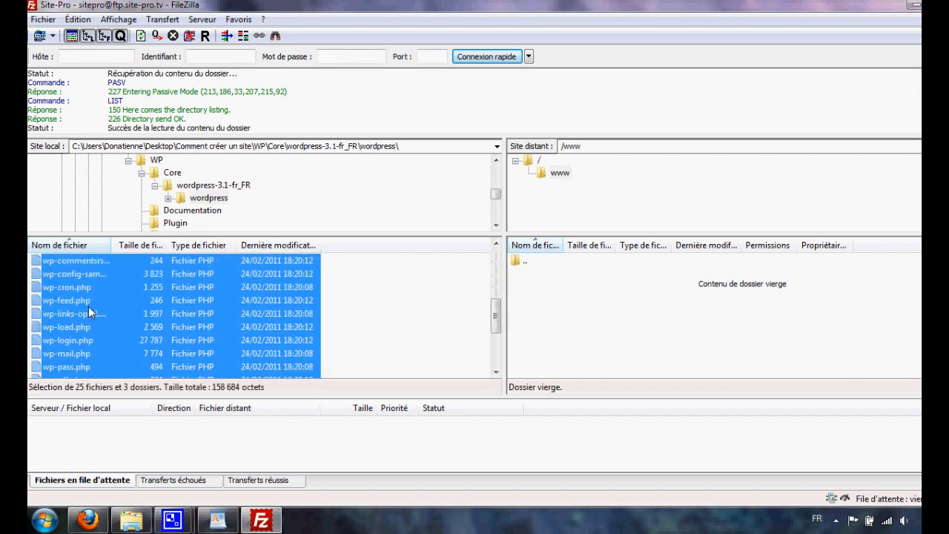
pyautogui.scroll(4, 89, 306)
pyautogui.scroll(3, 88, 307)
pyautogui.moveTo(88, 307); pyautogui.dragTo(358, 322)
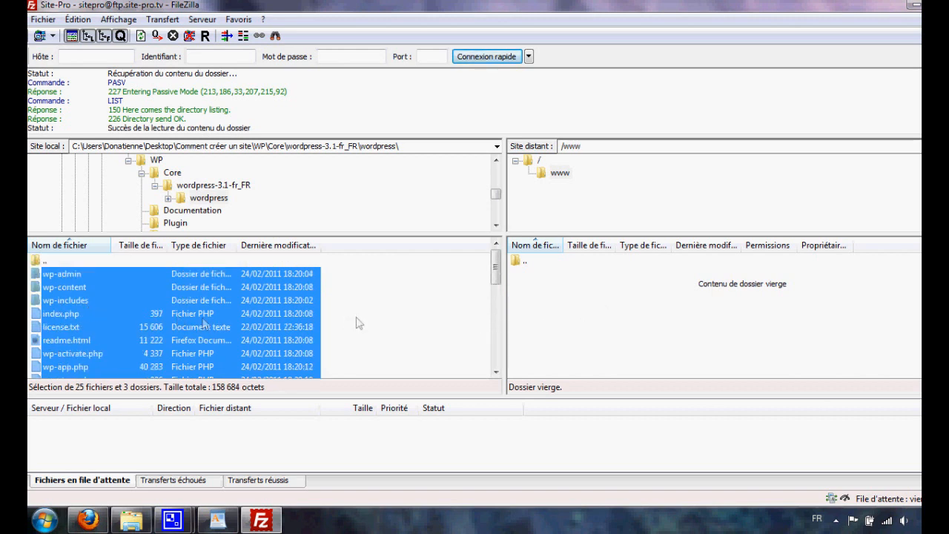
pyautogui.rightClick(131, 318)
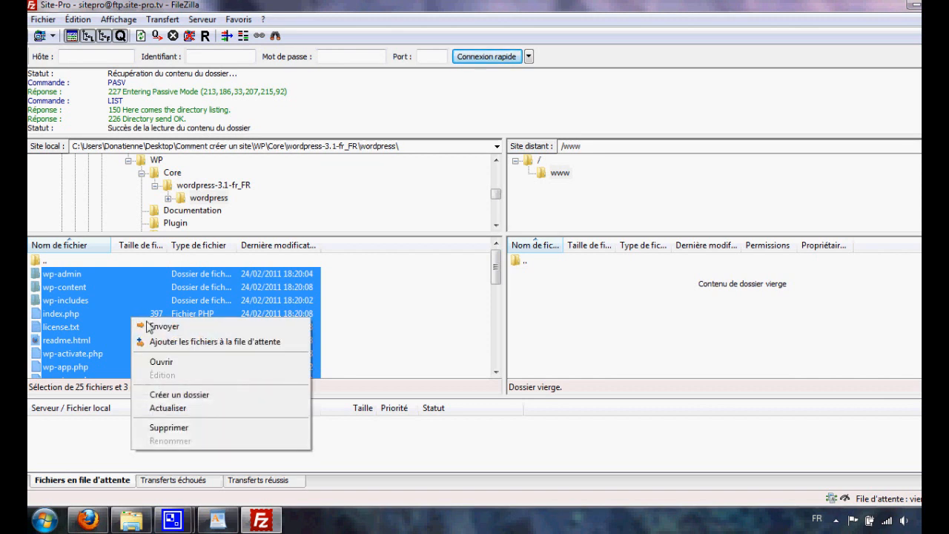
pyautogui.click(393, 311)
# - Select all files and folders in the local wordpress folder and upload them to the remote www folder
pyautogui.click(163, 315)
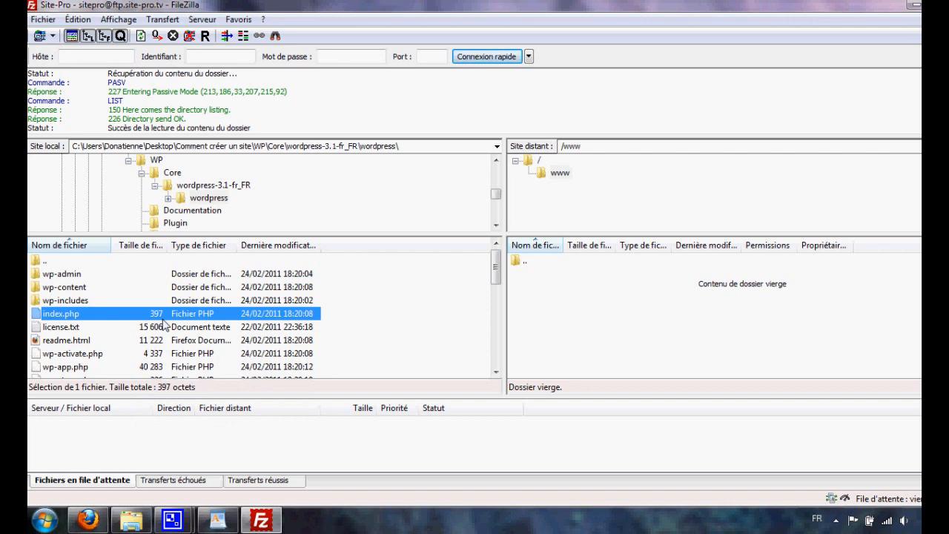
pyautogui.hotkey('ctrl', 'a')
pyautogui.moveTo(162, 319); pyautogui.dragTo(619, 317)
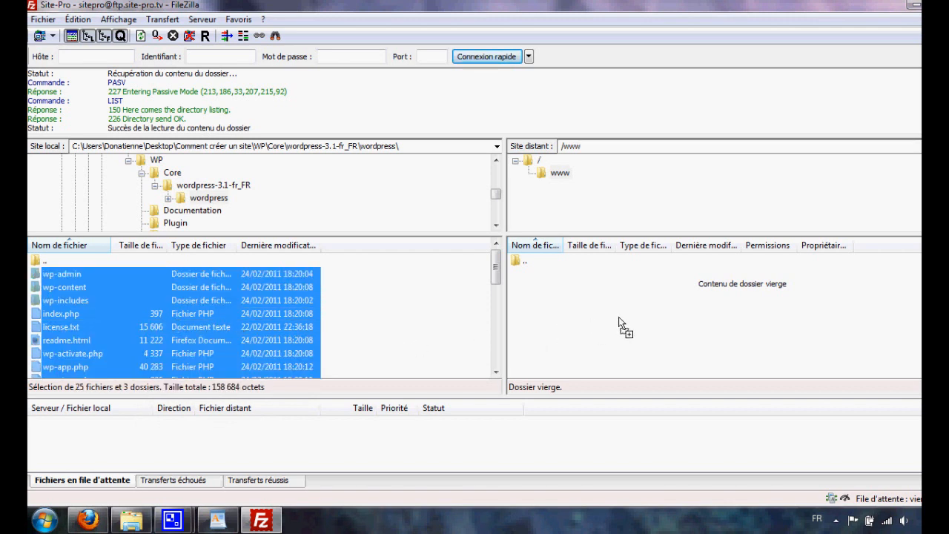
pyautogui.moveTo(618, 316); pyautogui.dragTo(619, 320)
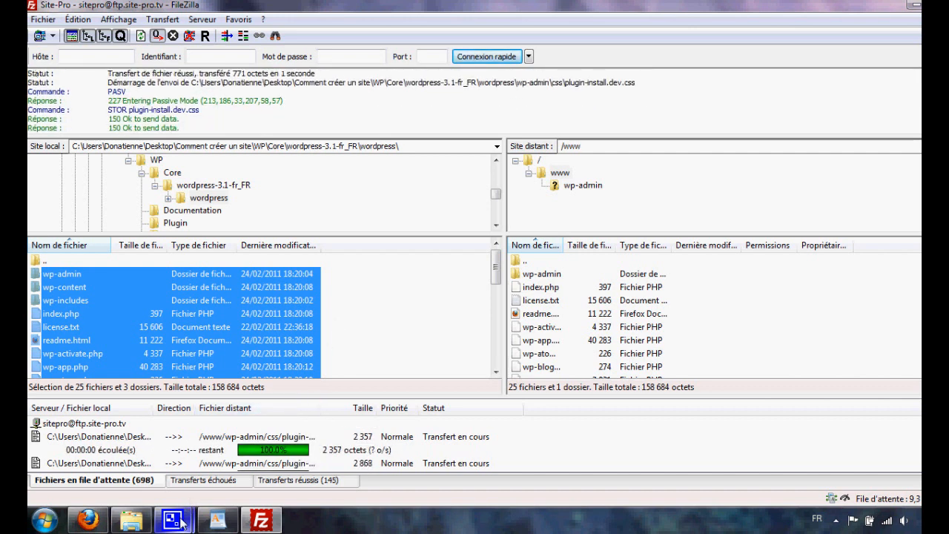
pyautogui.moveTo(180, 523)
pyautogui.click(178, 404)
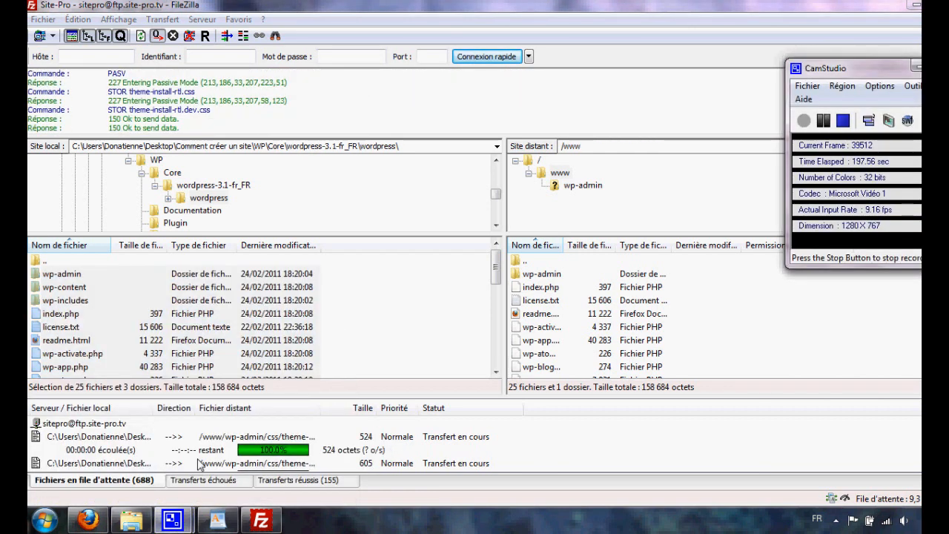